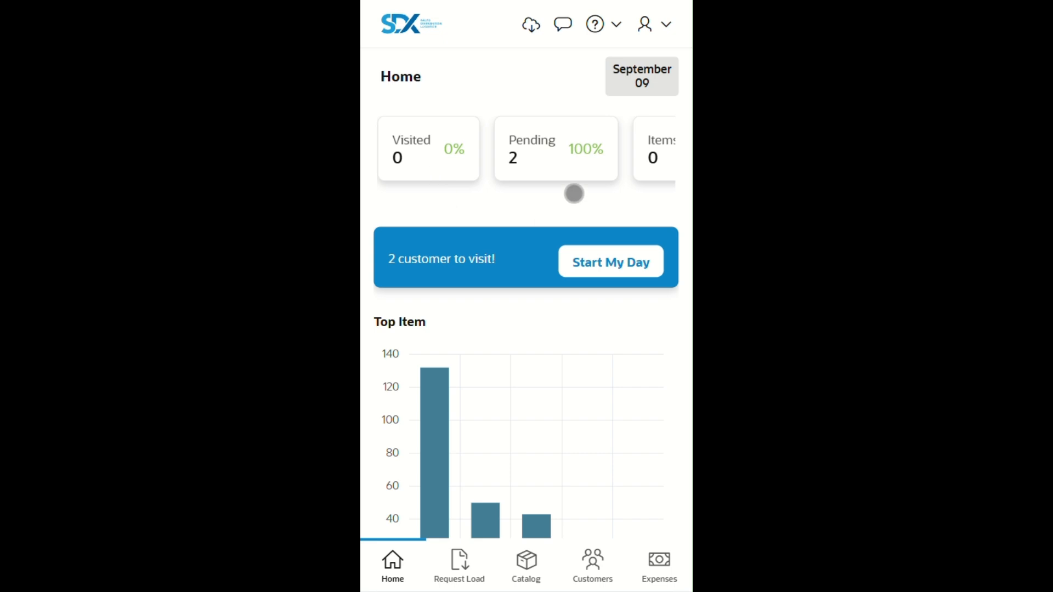
Review the home dashboard's visit summary cards, the Top Item chart and the Top Customer chart.
left_click_drag(565, 165, 477, 176)
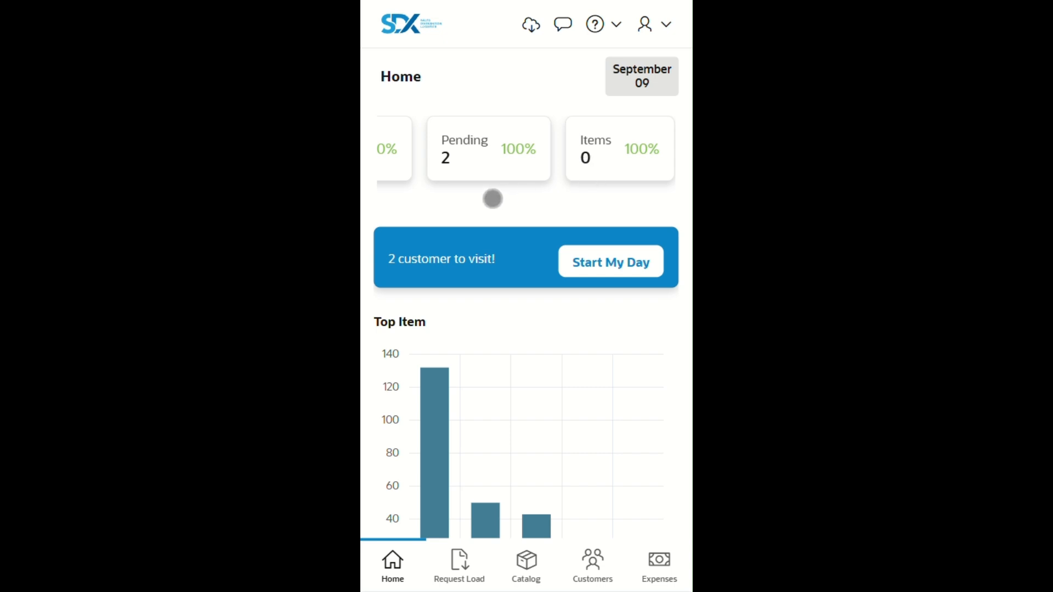
scroll(493, 199, "down", 4)
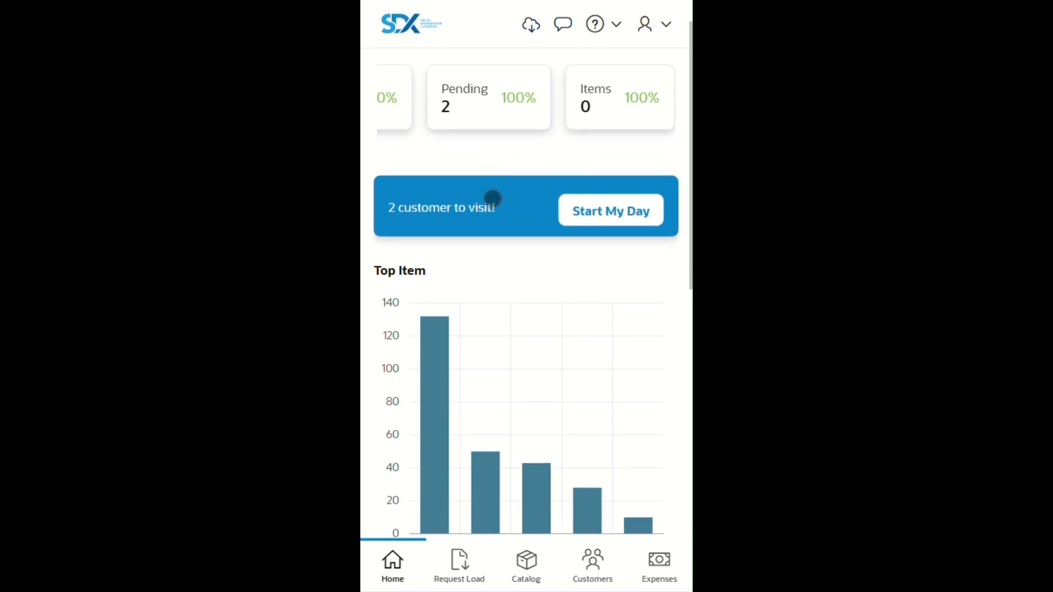
scroll(459, 480, "down", 5)
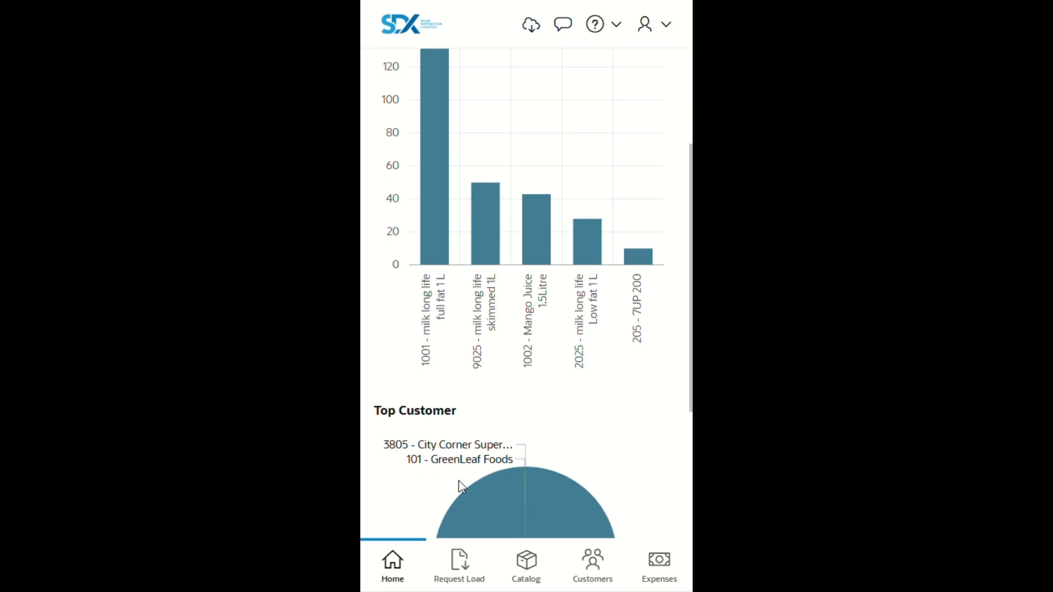
scroll(459, 482, "down", 3)
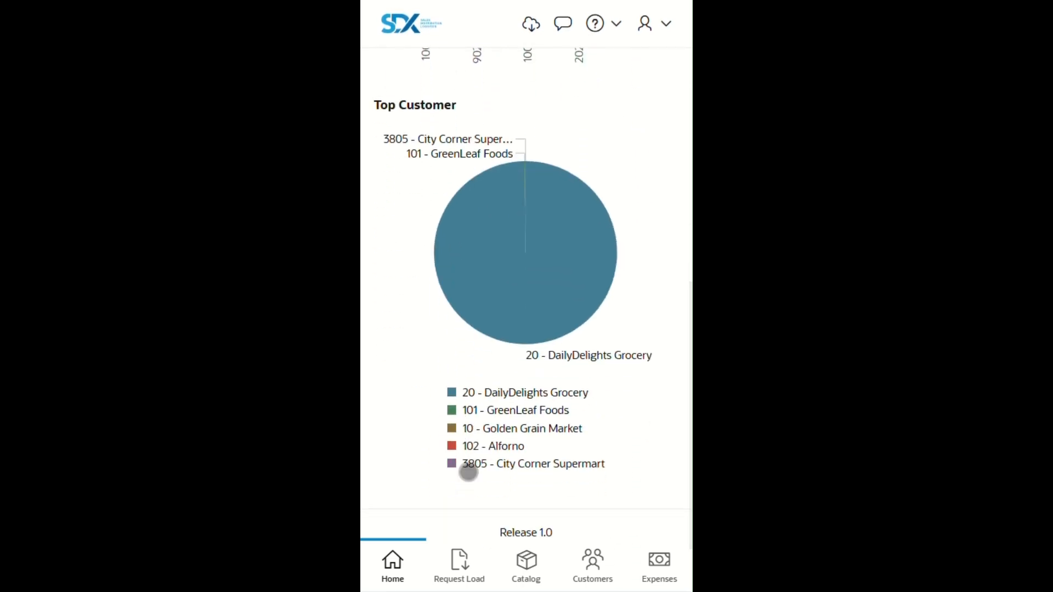
Filter the Top Customer chart by hiding DailyDelights Grocery, Golden Grain Market and Alforno, keeping GreenLeaf Foods and City Corner Supermart shown.
left_click(452, 393)
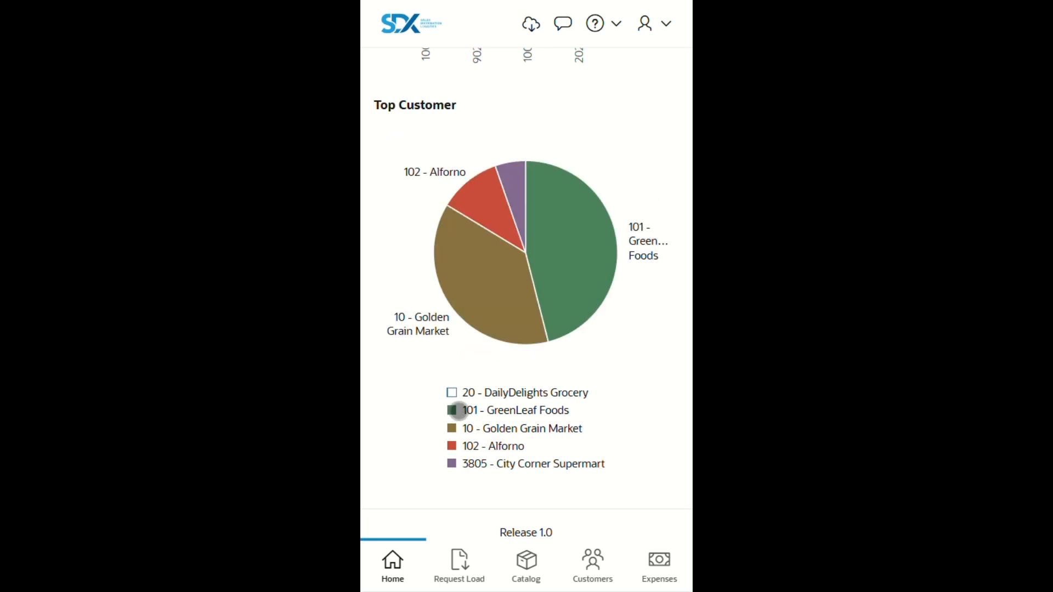
left_click(452, 411)
left_click(453, 410)
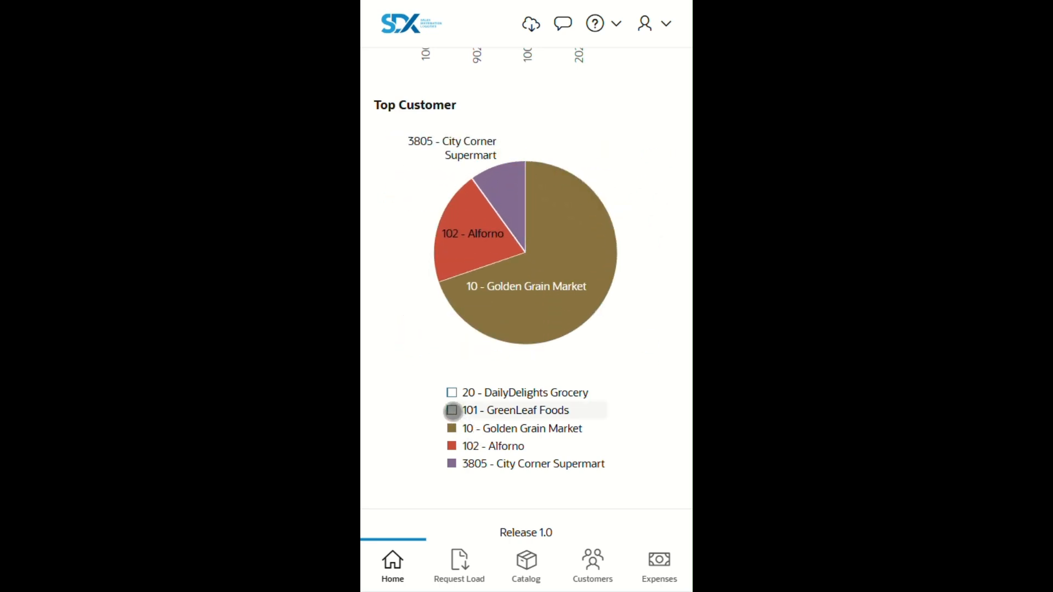
left_click(452, 429)
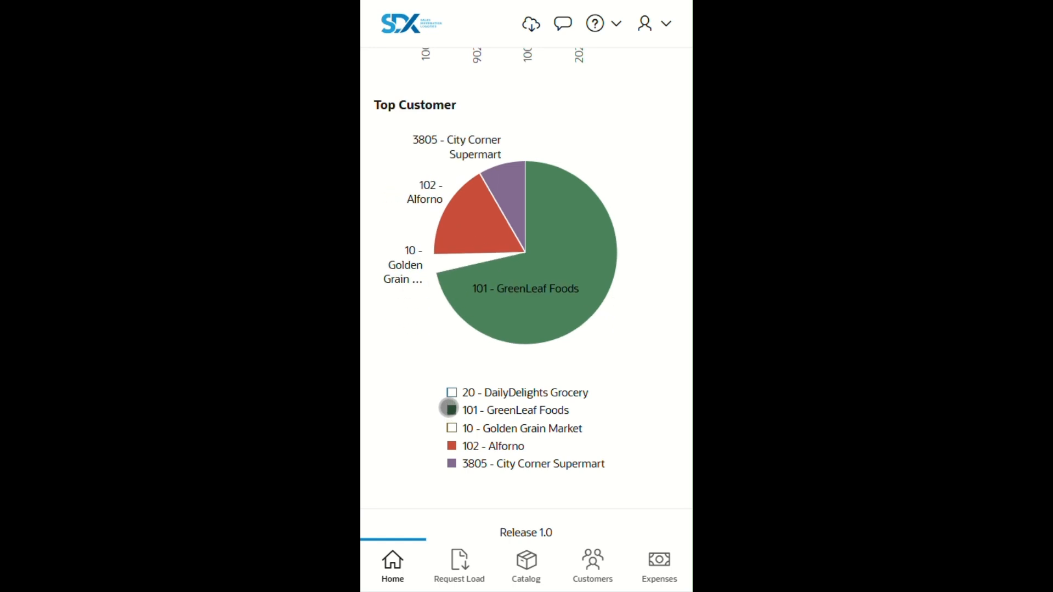
left_click(451, 447)
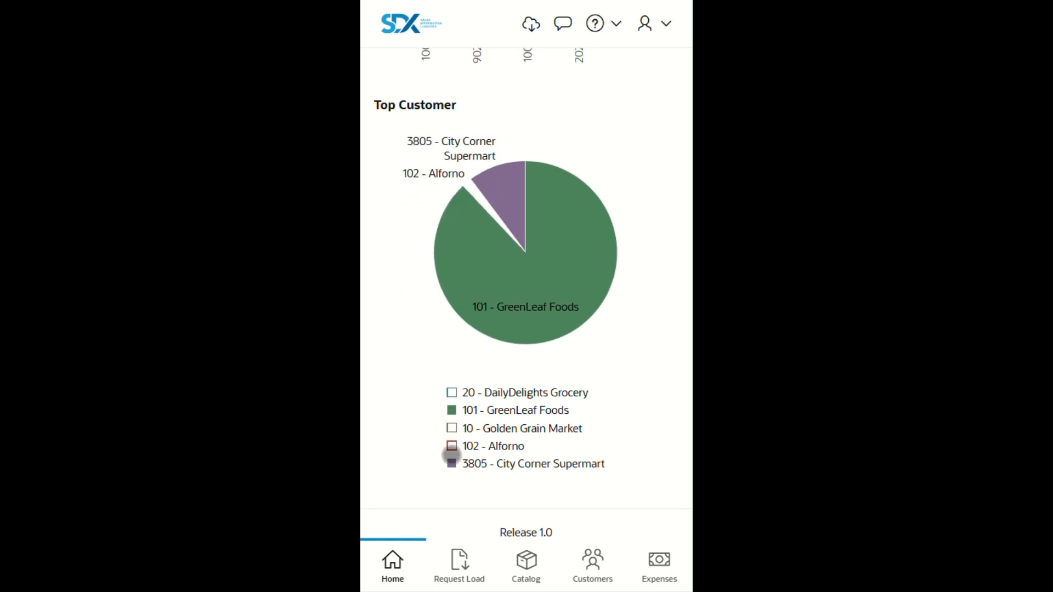
scroll(450, 447, "down", 1)
Look through the requested load list, the item catalog, the scheduled customers and the expenses page.
left_click(460, 565)
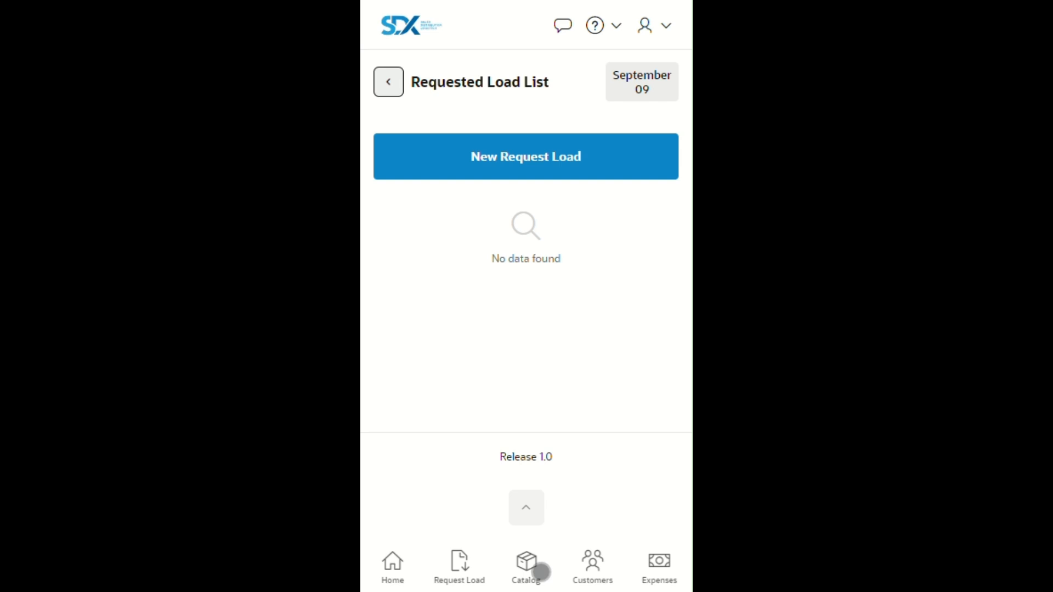
left_click(524, 570)
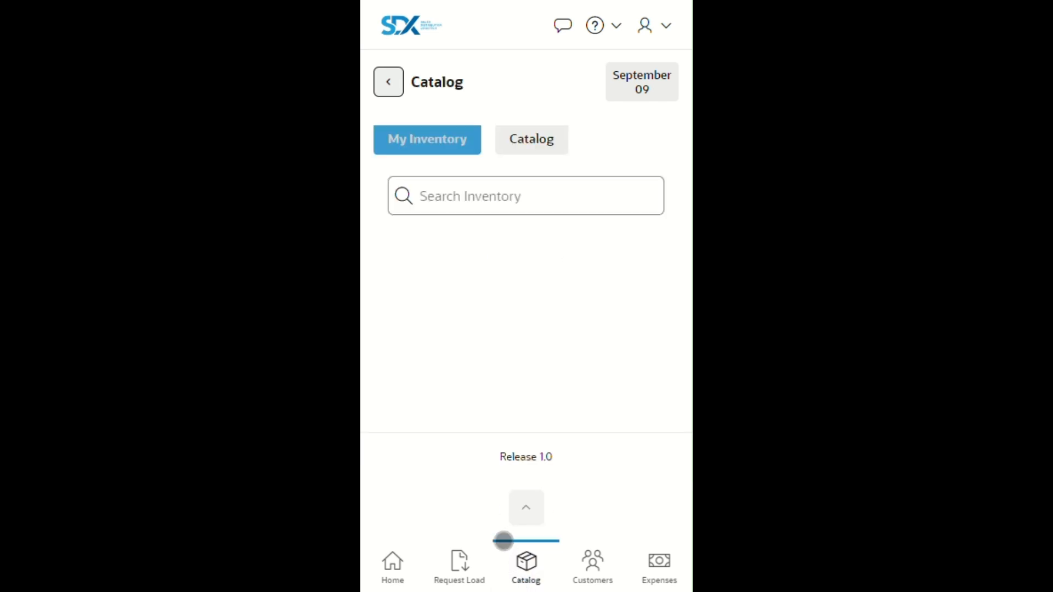
left_click(539, 132)
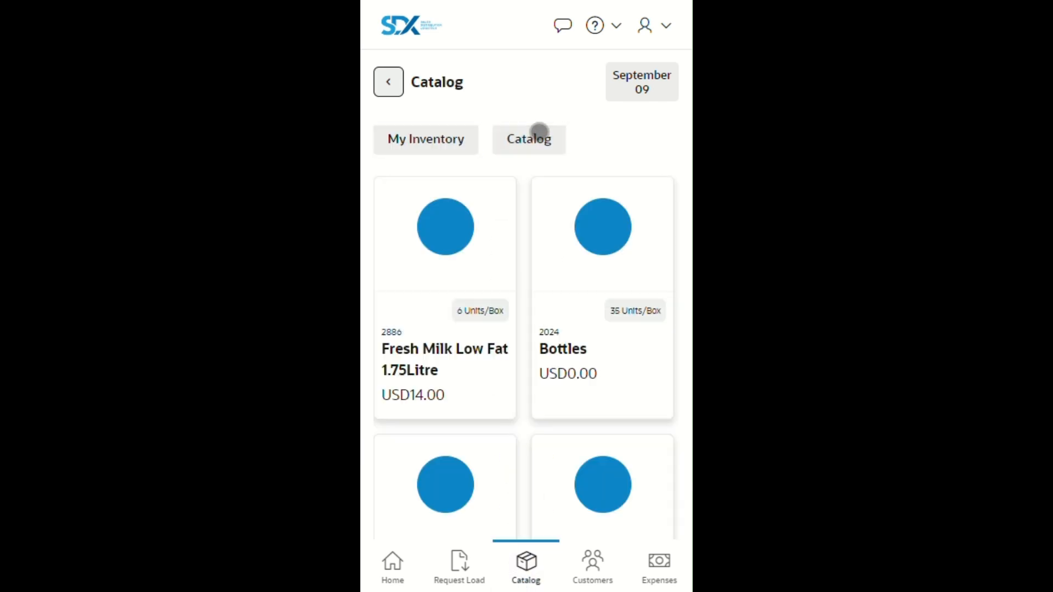
scroll(556, 368, "down", 3)
scroll(556, 369, "up", 3)
left_click(593, 565)
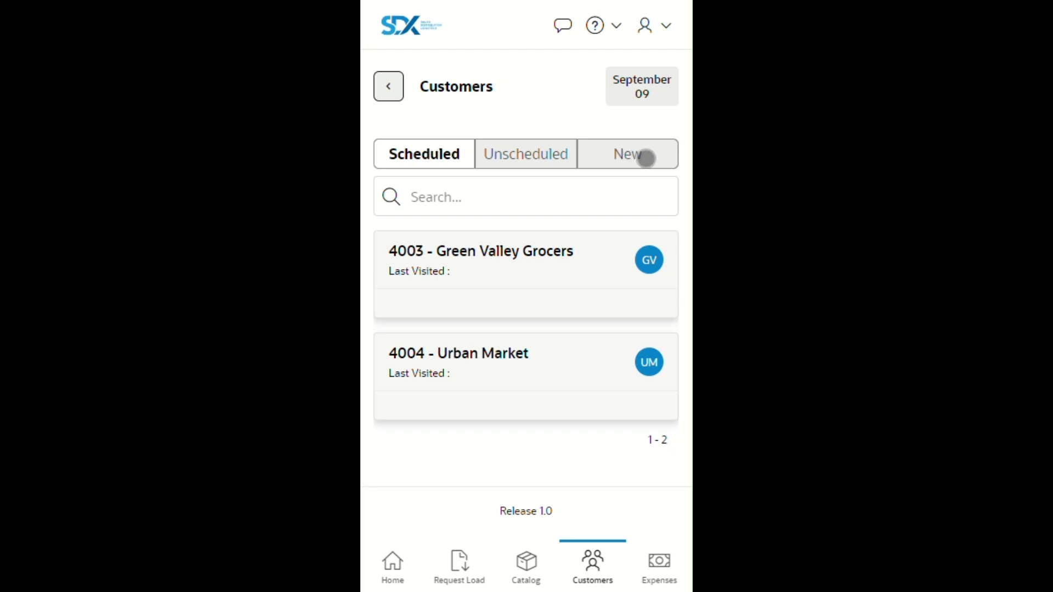
left_click(653, 558)
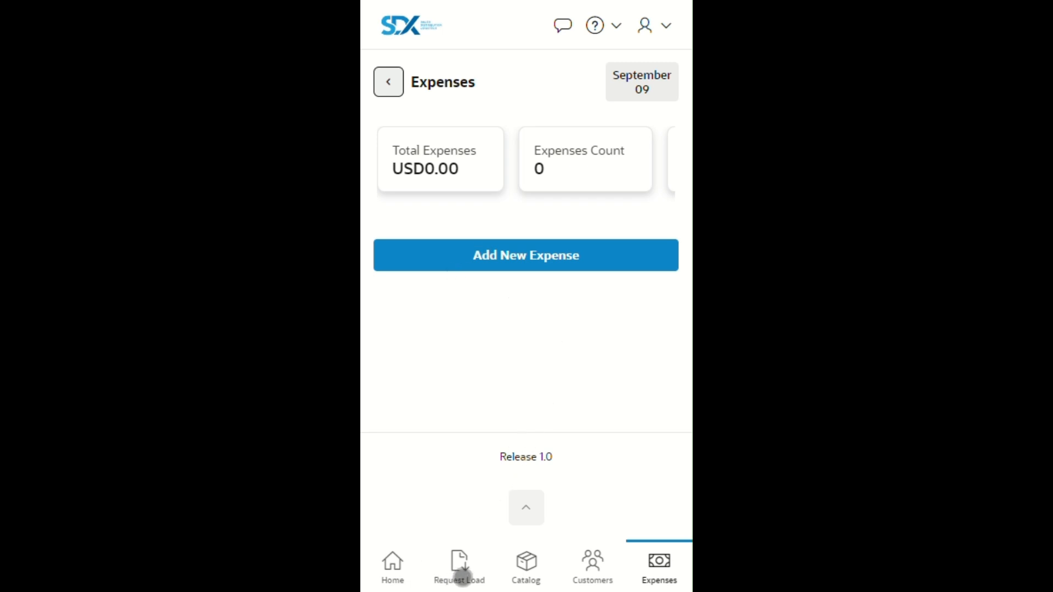
Start a new load request from the requested load list and set its date to 09/09/2024.
left_click(461, 570)
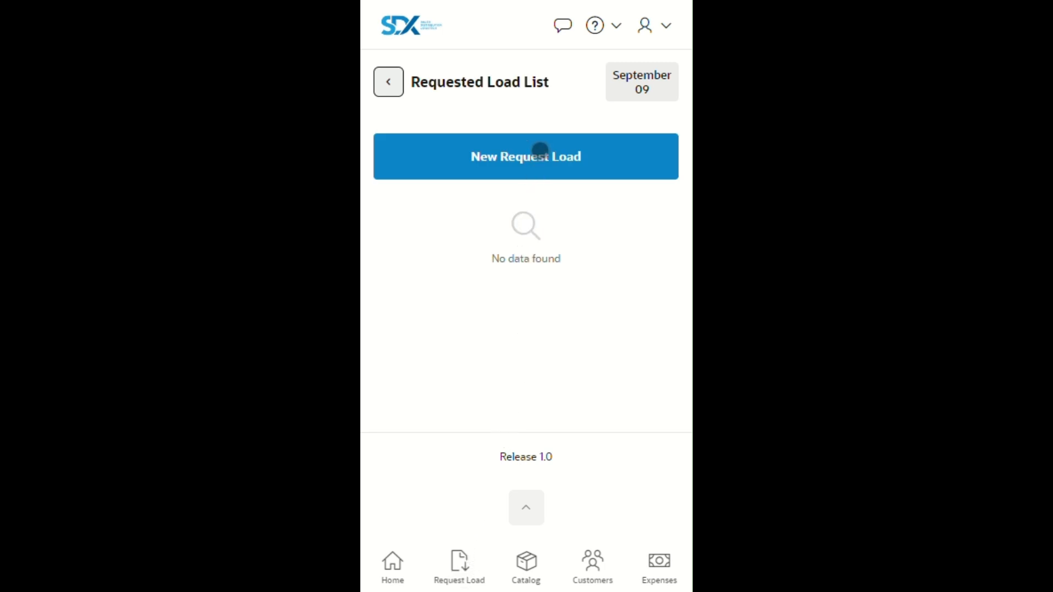
left_click(540, 149)
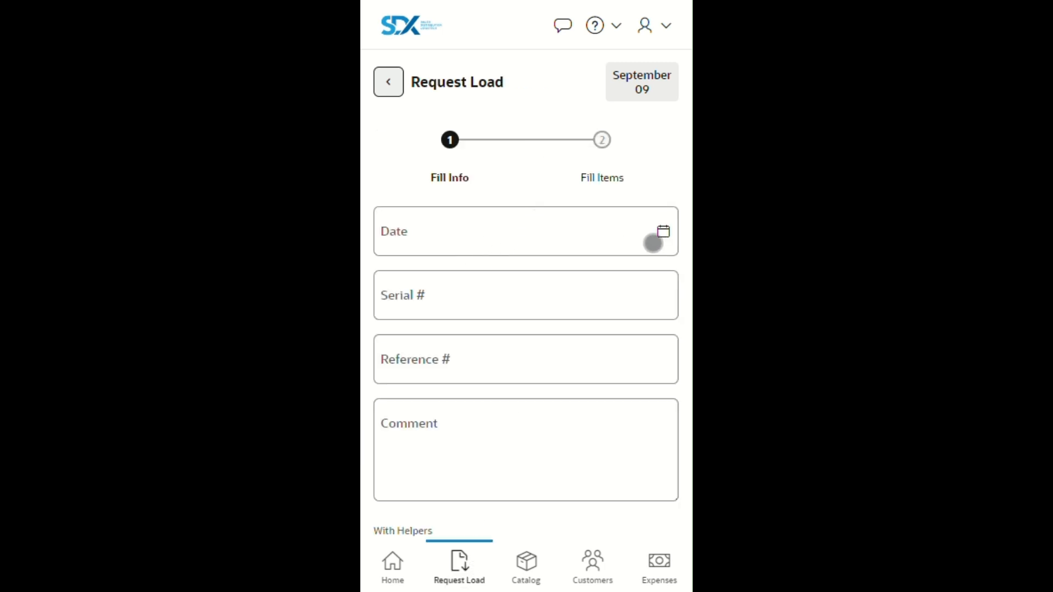
left_click(661, 240)
left_click(432, 391)
Enter serial number 789 and reference number 7856 for the load request and continue to its items.
left_click(424, 307)
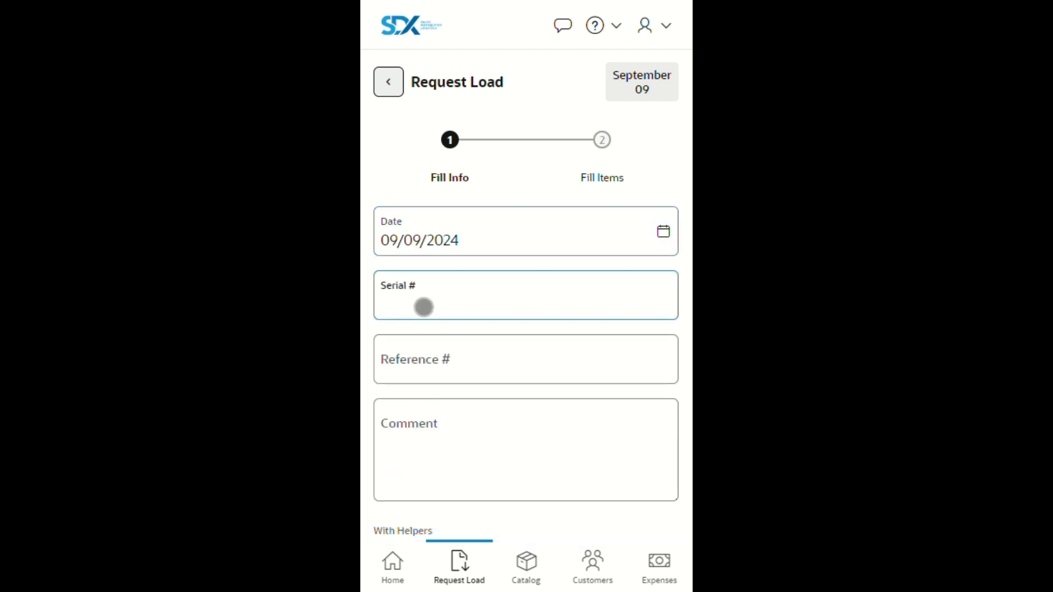
type("789")
left_click(444, 367)
type("7856")
scroll(458, 446, "down", 3)
left_click(497, 442)
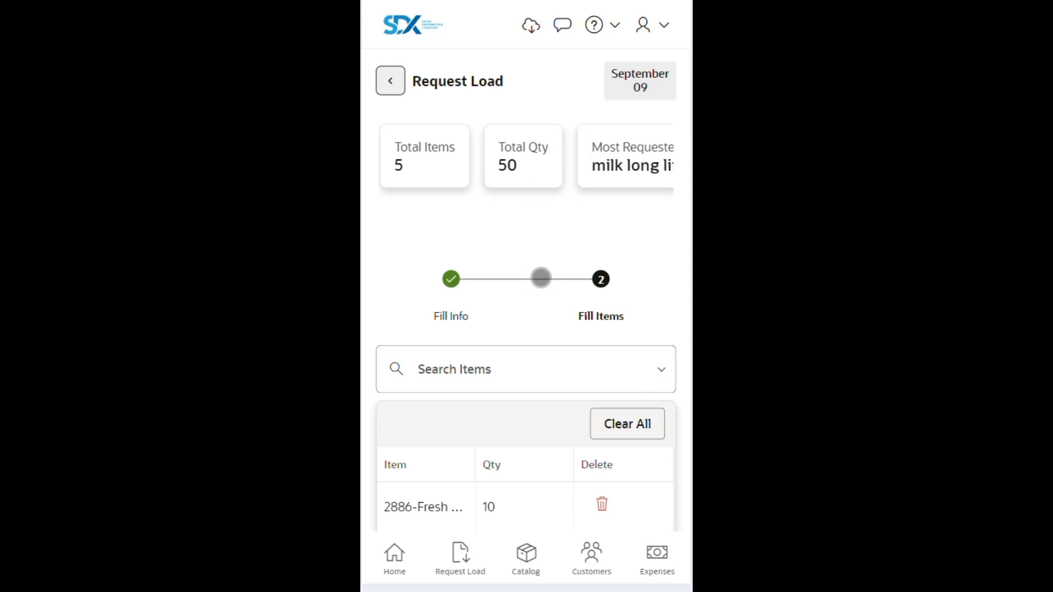
Check the requested items and quantities, and confirm the load request.
scroll(540, 253, "down", 2)
scroll(539, 242, "down", 5)
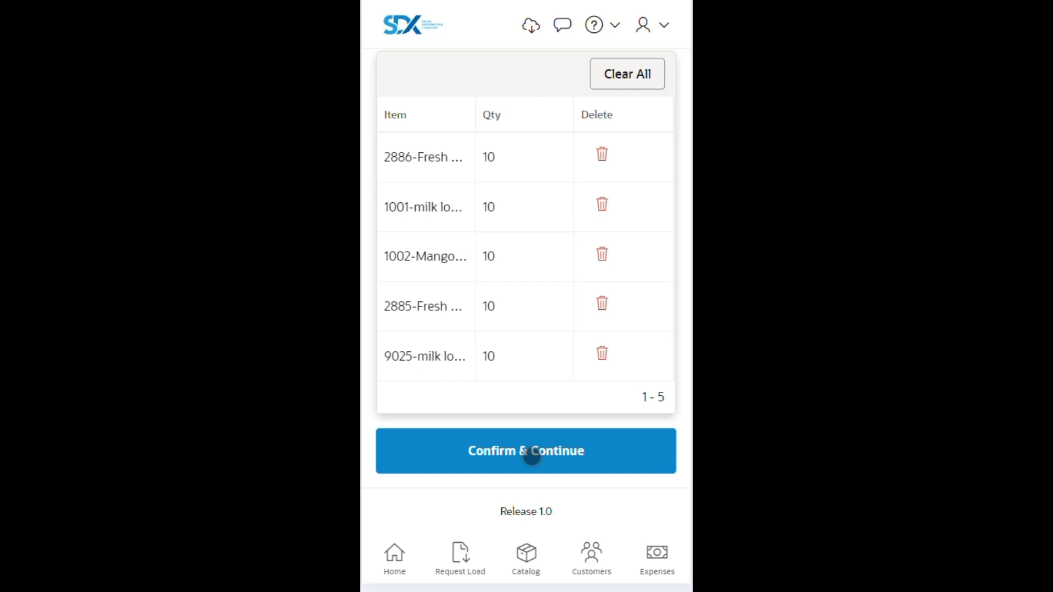
left_click(531, 454)
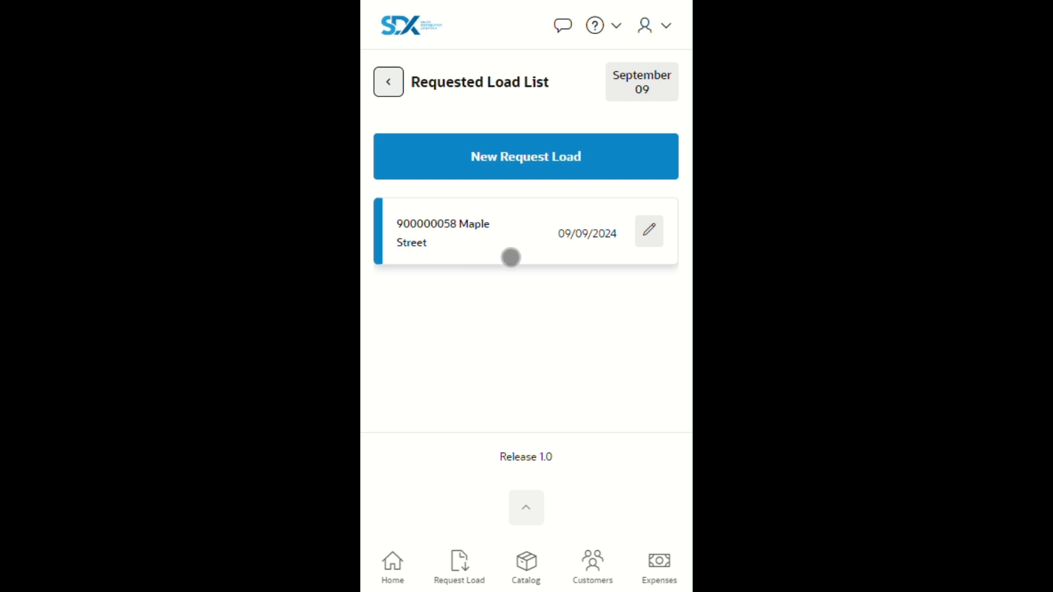
Start the day from the home page, read the sales supervisor's full message and continue to the start odometer.
left_click(404, 568)
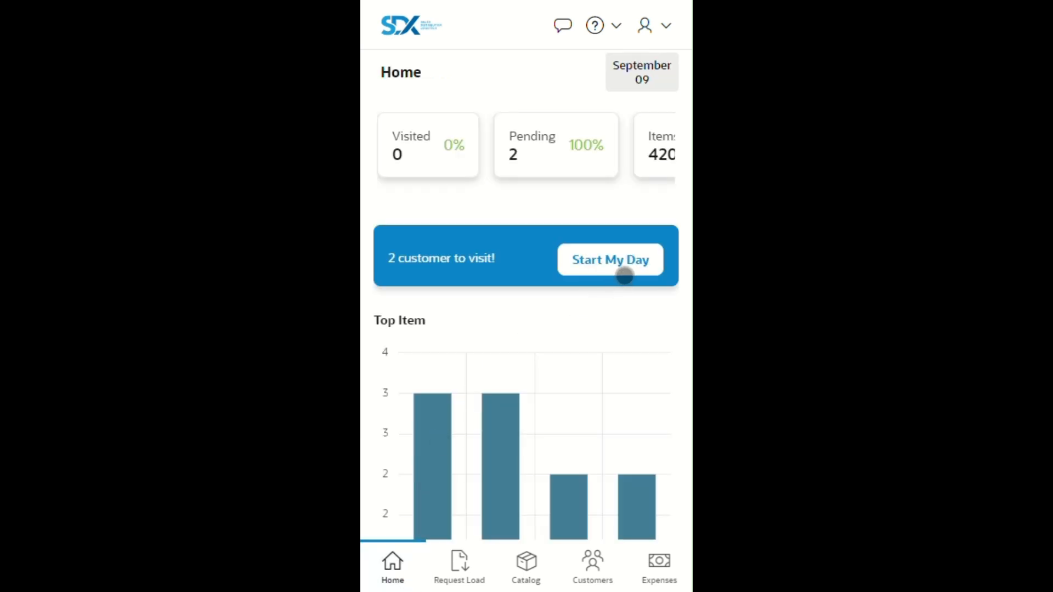
left_click(609, 260)
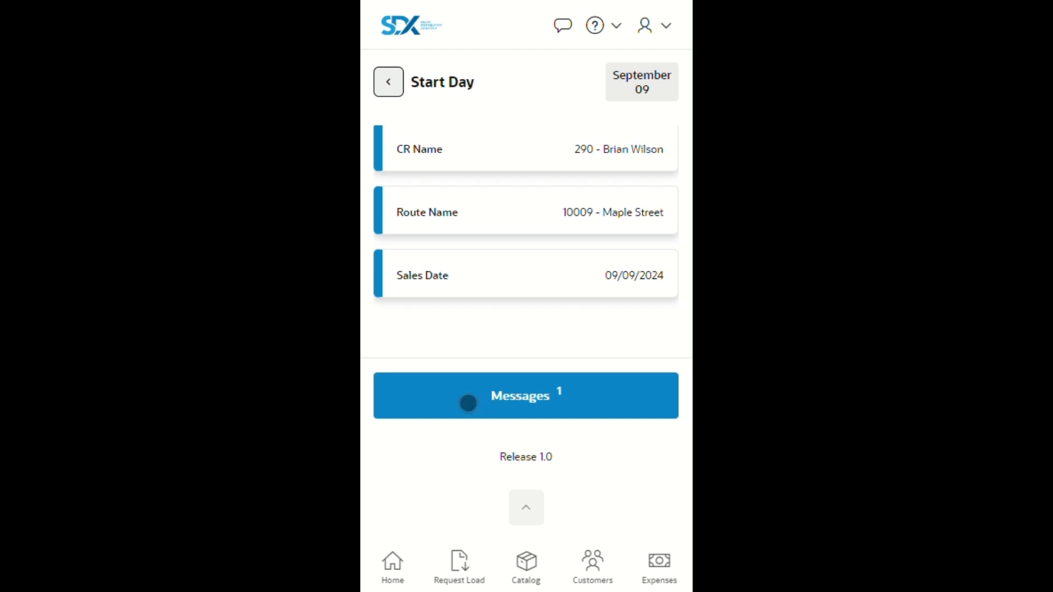
left_click(542, 397)
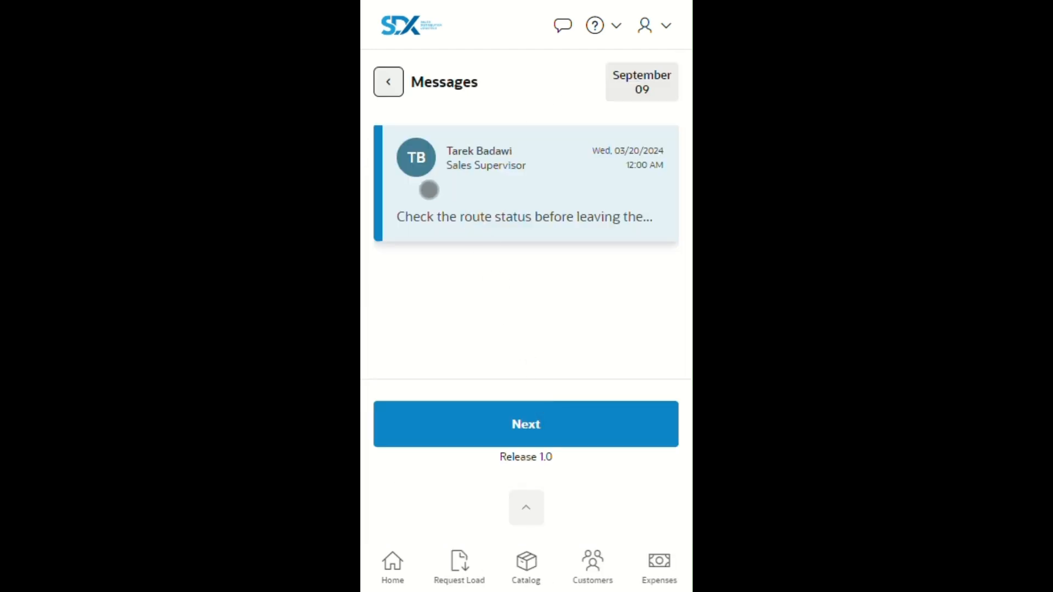
left_click(546, 212)
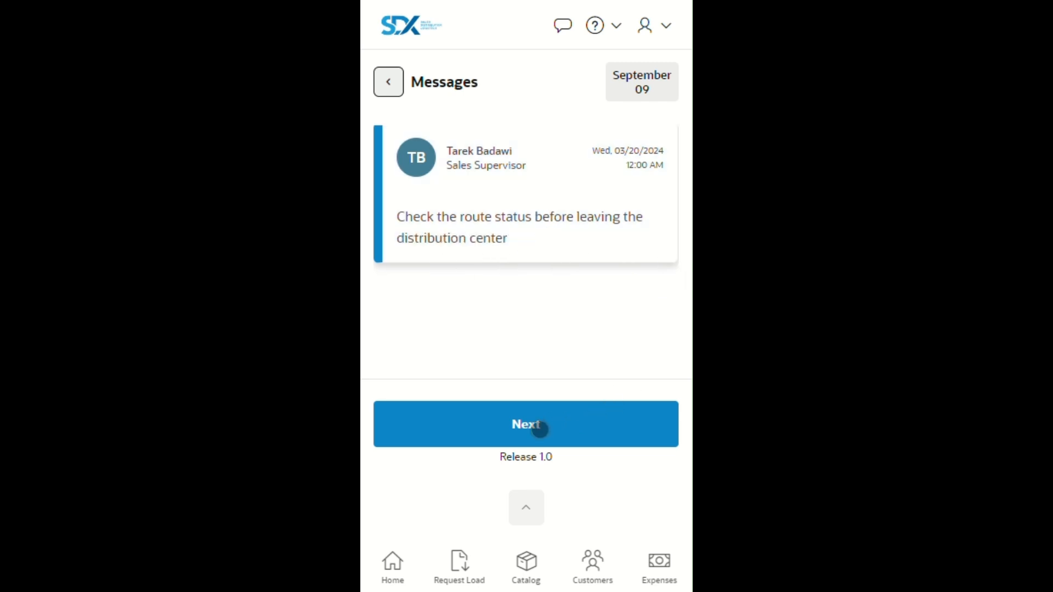
left_click(535, 439)
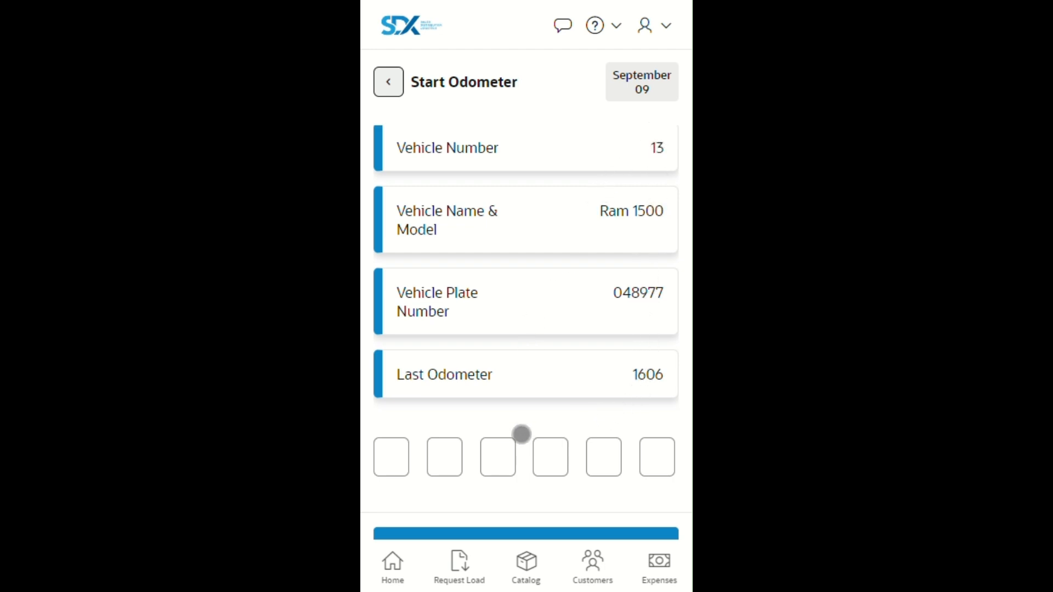
Submit 1607 as the vehicle's start odometer reading and review the load-out items.
left_click(388, 456)
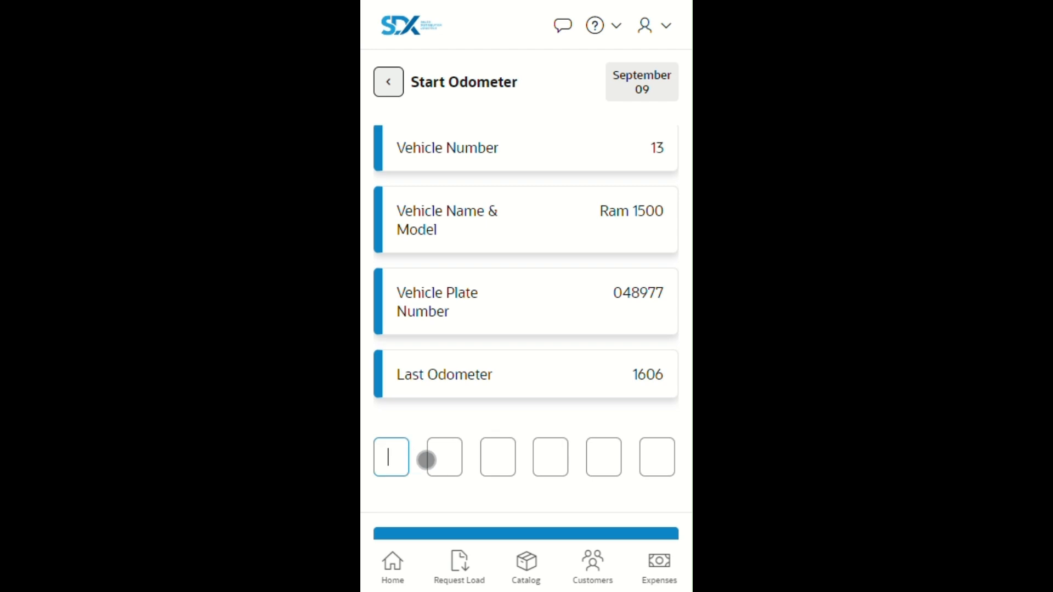
type("1607")
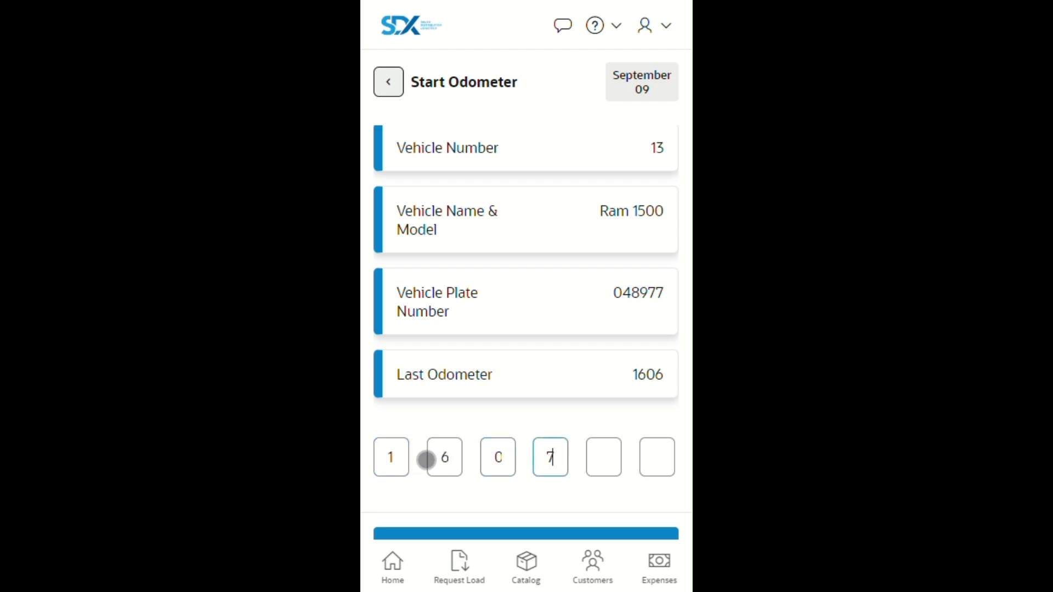
scroll(467, 470, "down", 3)
left_click(536, 405)
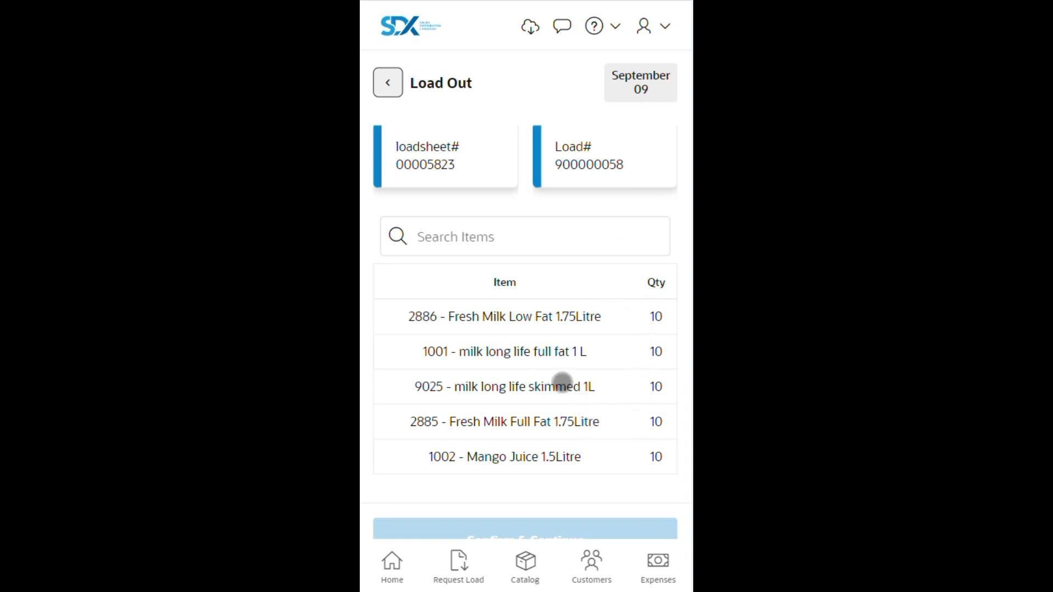
scroll(563, 387, "down", 4)
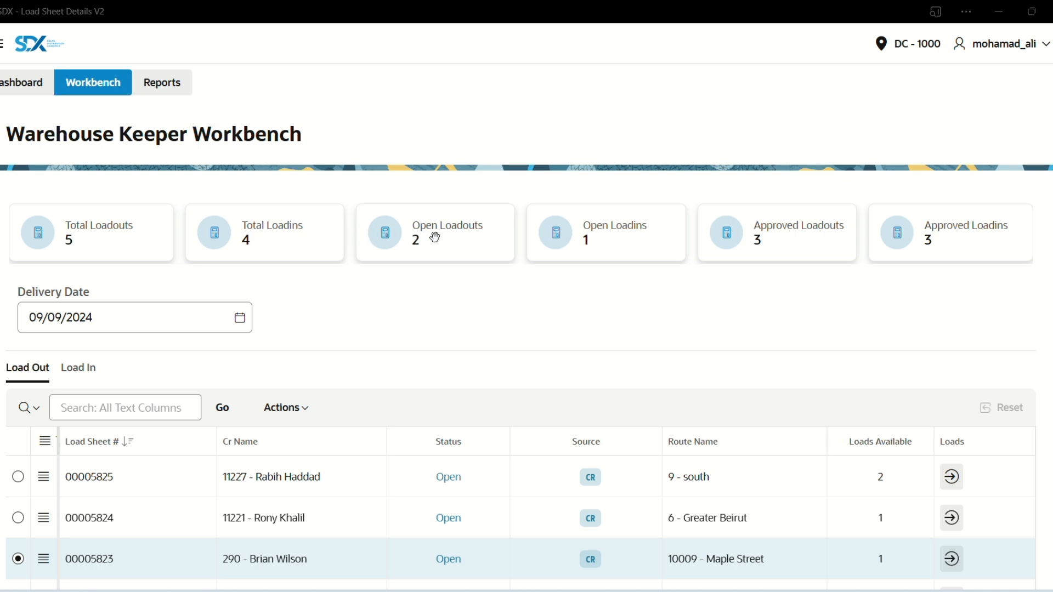
In the Warehouse Keeper Workbench, open the available loads of the Maple Street route's load sheet.
scroll(224, 307, "down", 1)
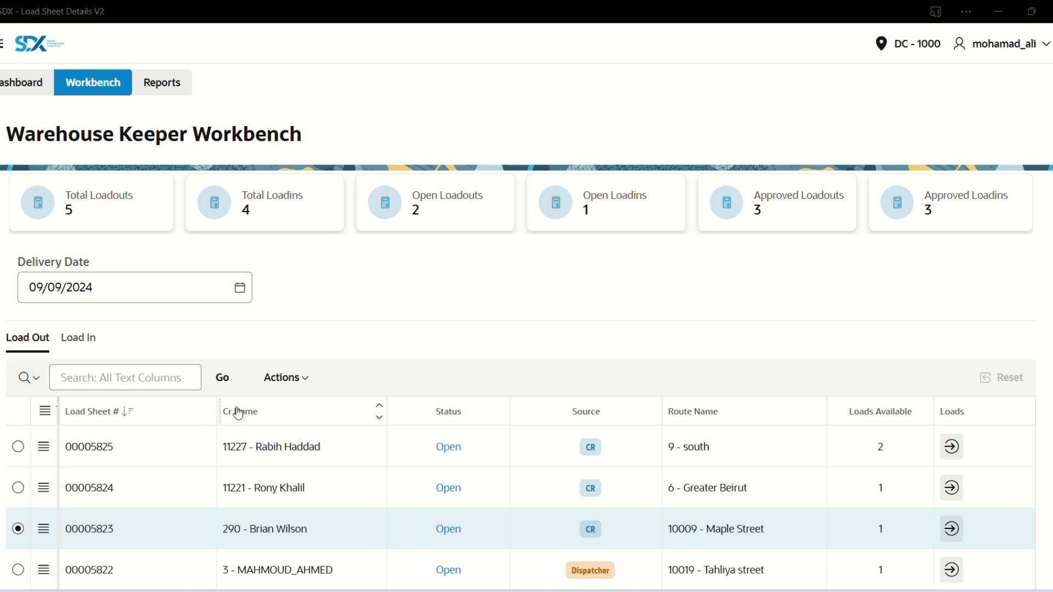
scroll(450, 456, "down", 1)
scroll(548, 439, "down", 1)
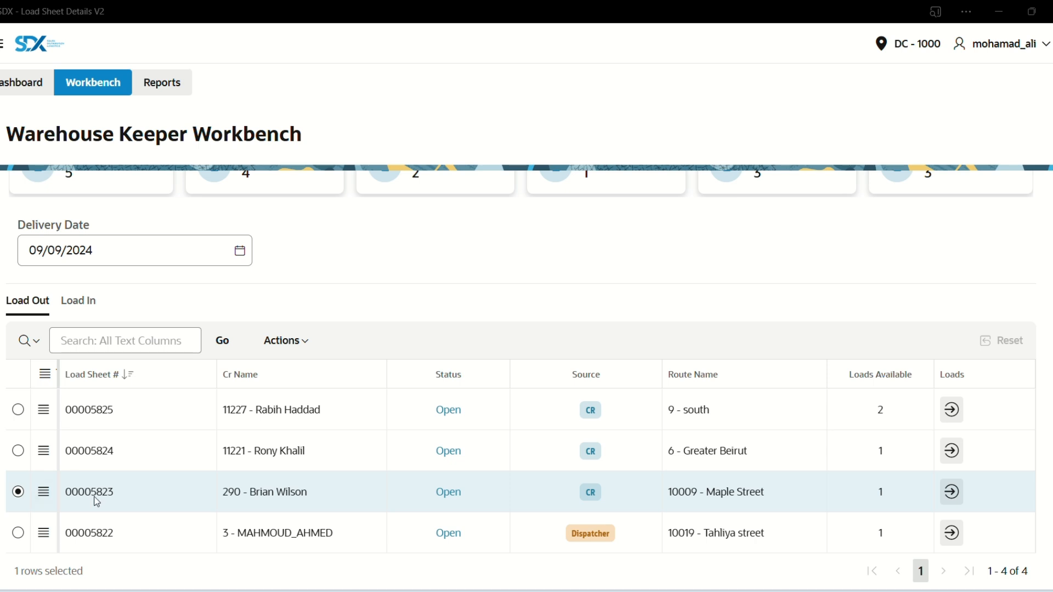
left_click(126, 499)
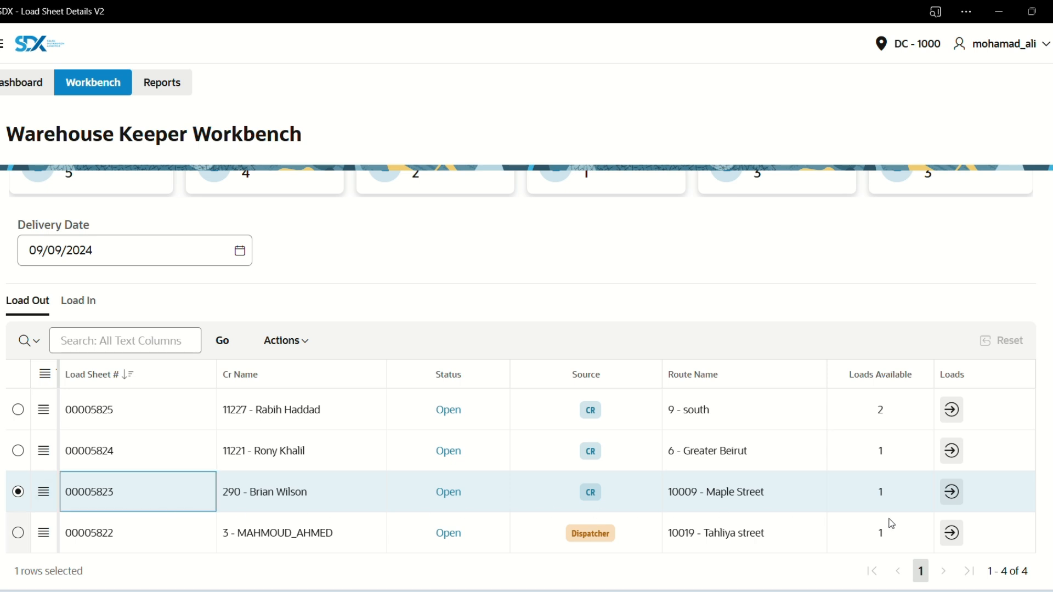
left_click(953, 493)
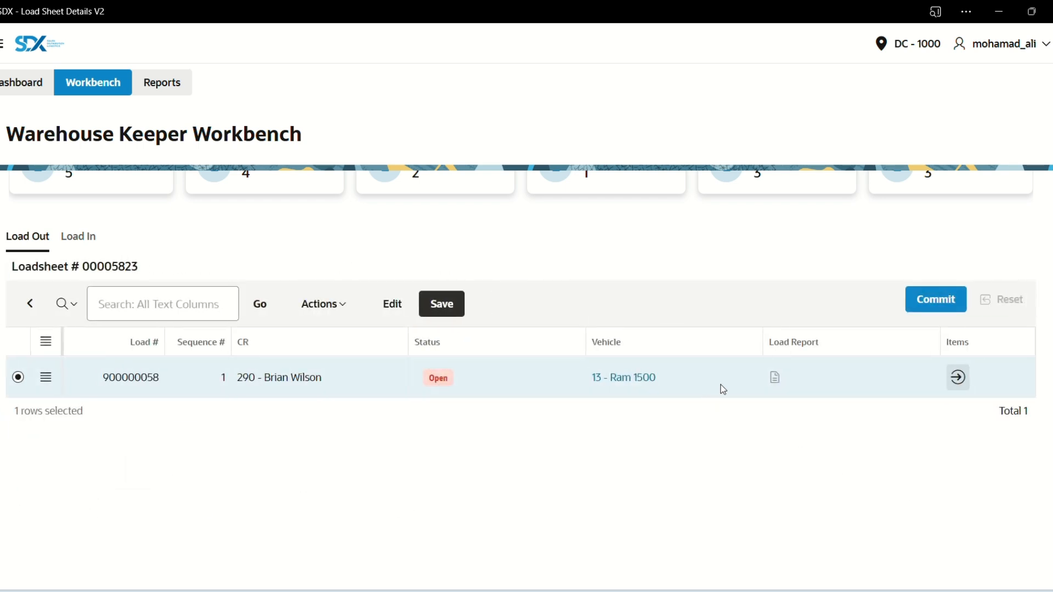
Open the items of the Maple Street load and examine its header details, cases, quantities and case prices.
left_click(947, 378)
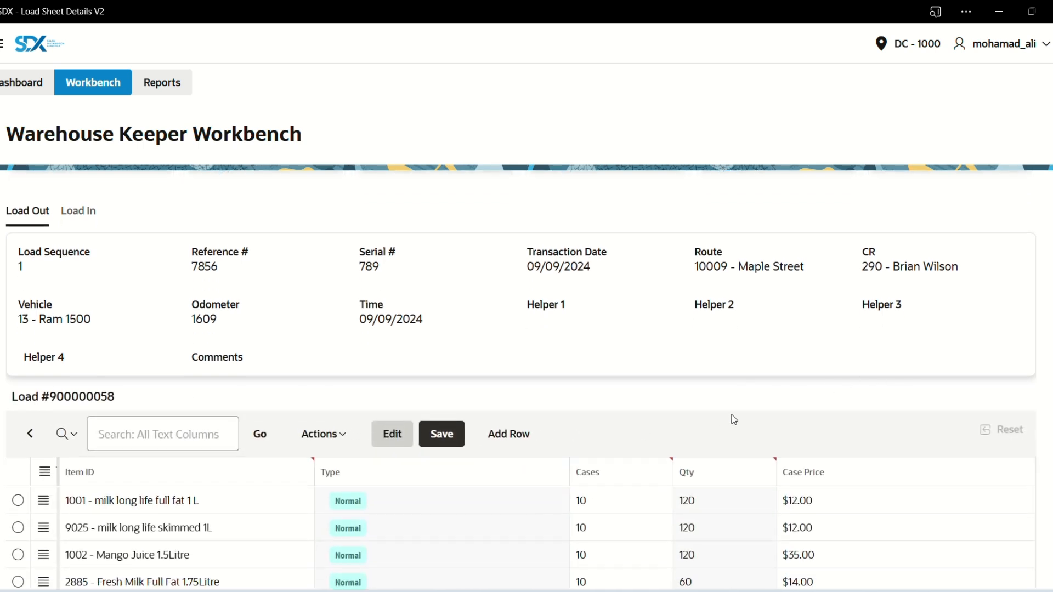
scroll(735, 418, "down", 1)
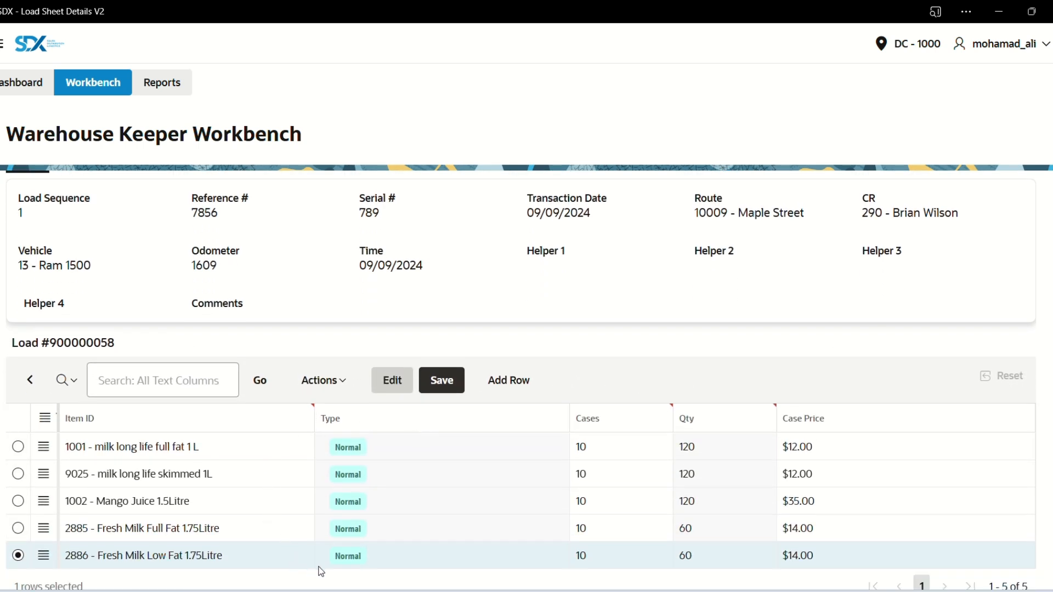
scroll(588, 554, "down", 1)
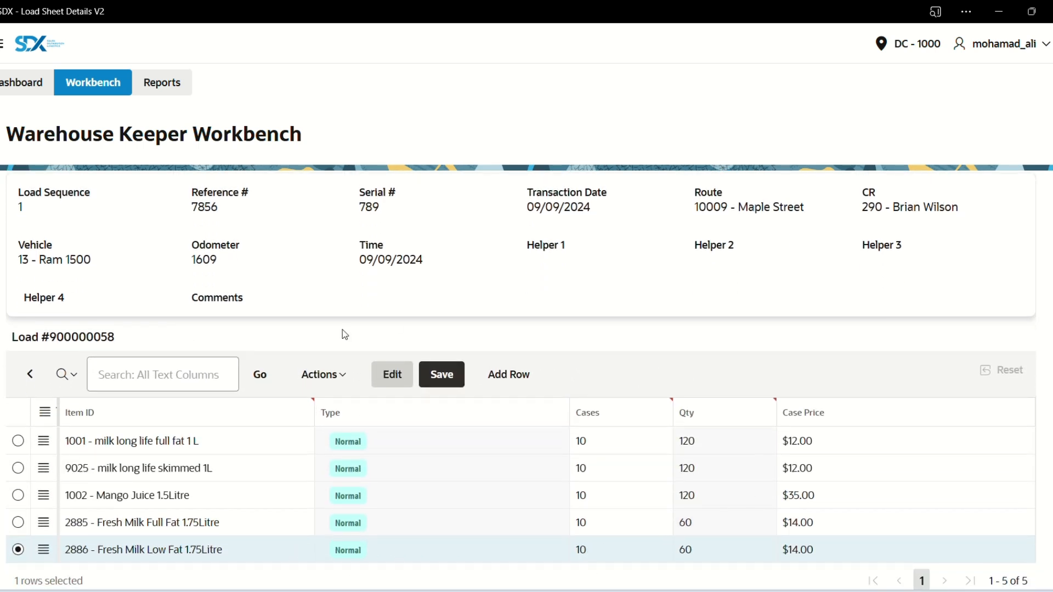
Delete item 2886 - Fresh Milk Low Fat 1.75Litre from the Maple Street load, save the changes and return to the load list.
left_click(44, 550)
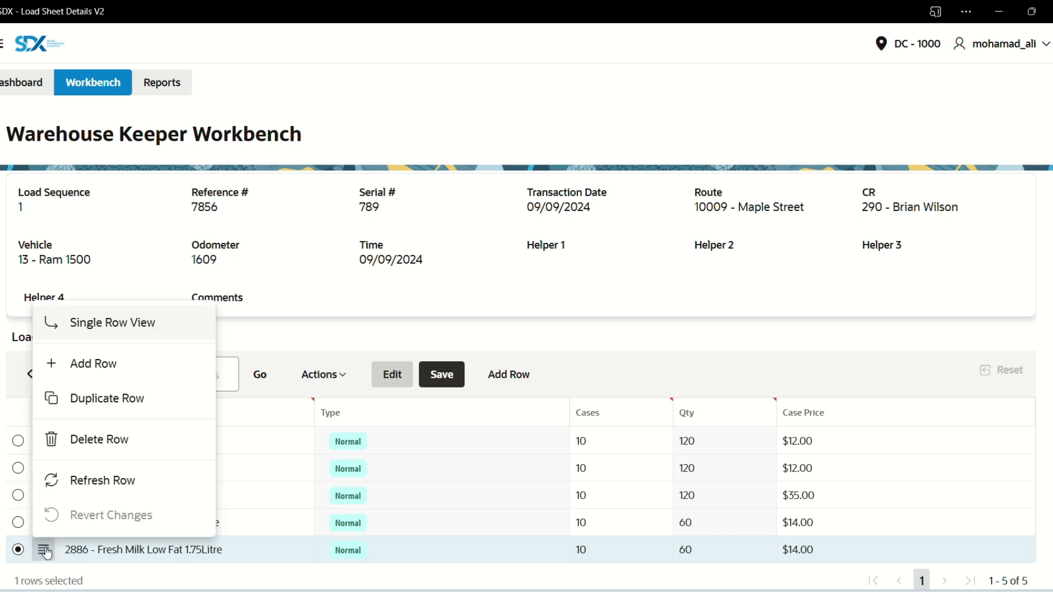
left_click(88, 450)
left_click(433, 383)
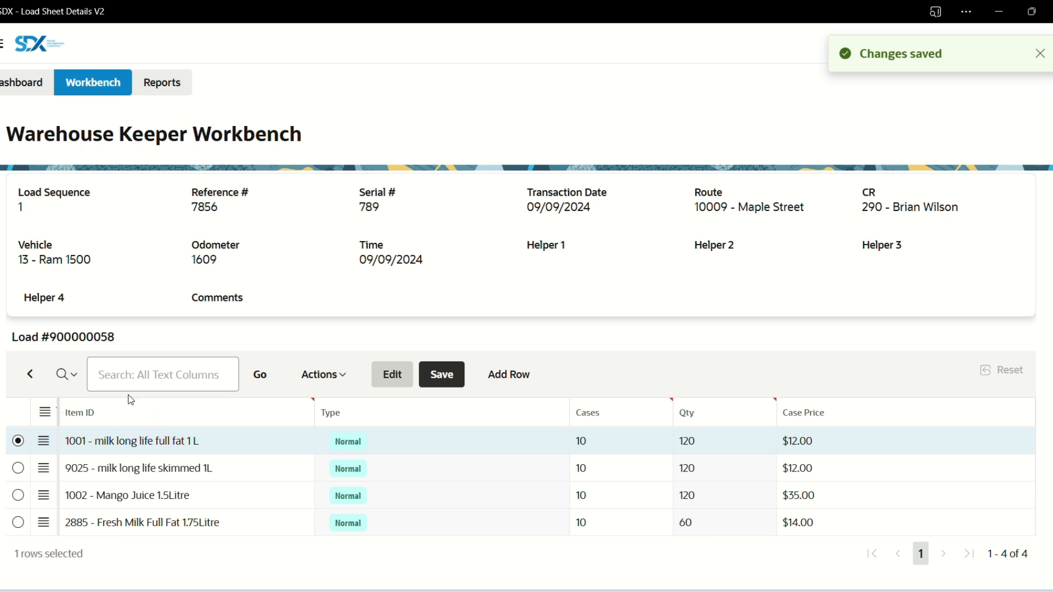
left_click(30, 375)
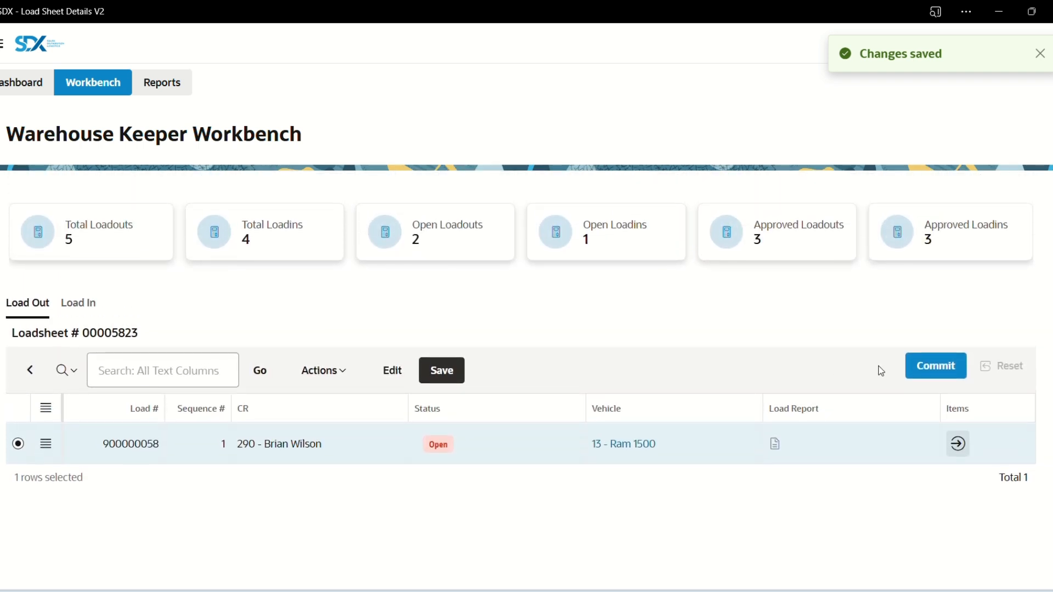
Commit the Ram 1500's open load and, once it is approved, confirm it as loaded.
left_click(915, 369)
left_click(595, 352)
left_click(542, 449)
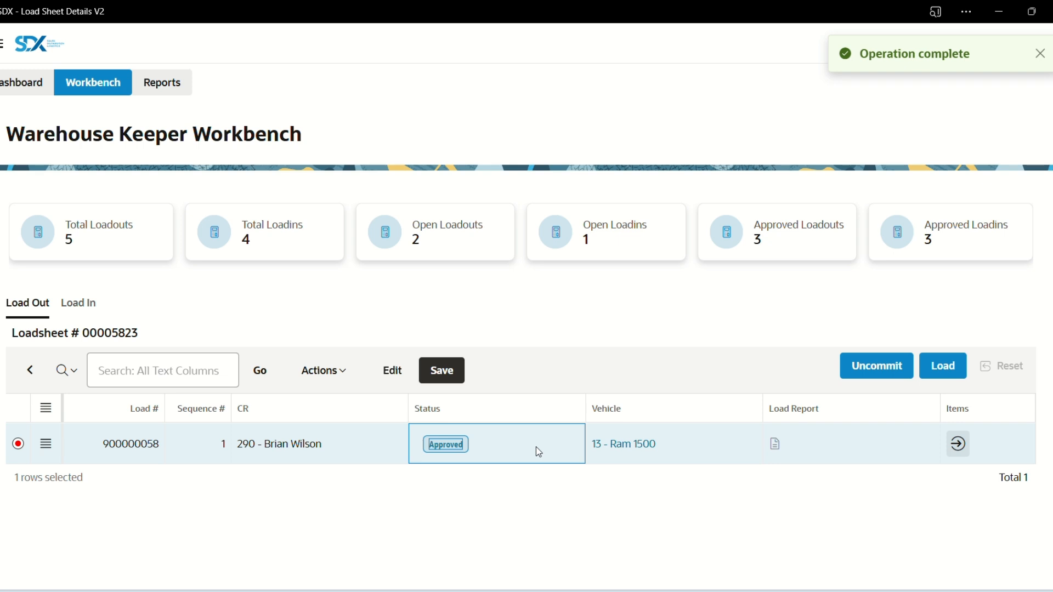
left_click(945, 367)
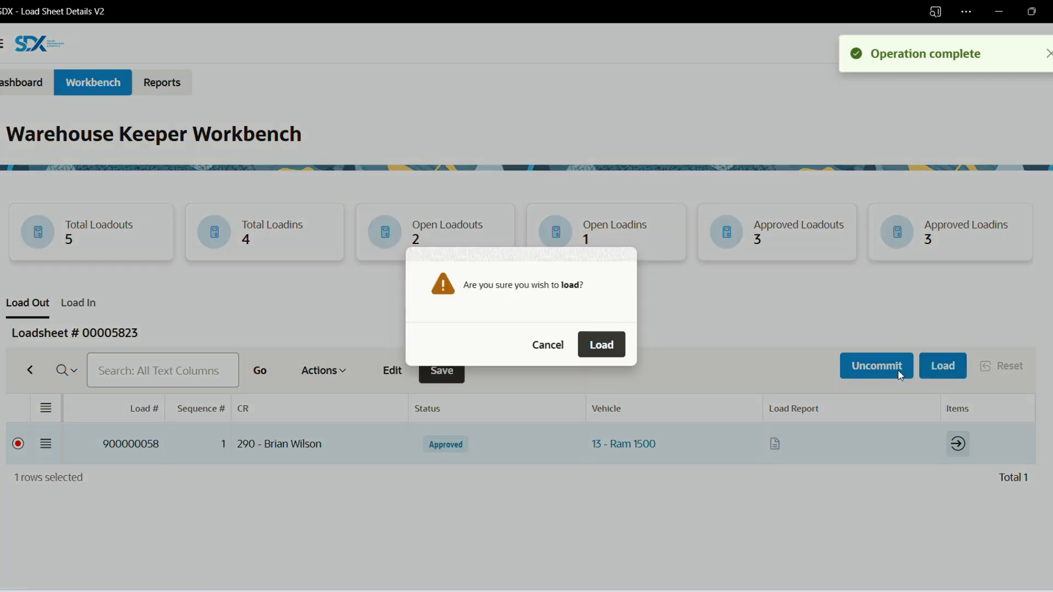
left_click(604, 347)
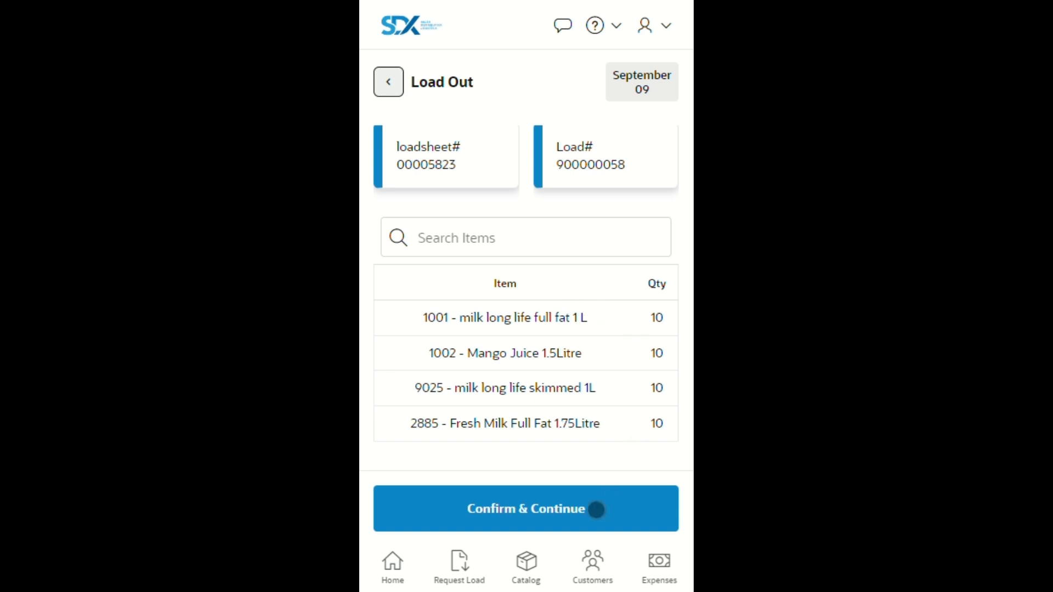
In the salesman's mobile app, confirm the load-out items and review the Load Out Report's items and totals.
scroll(480, 547, "down", 1)
scroll(480, 546, "down", 2)
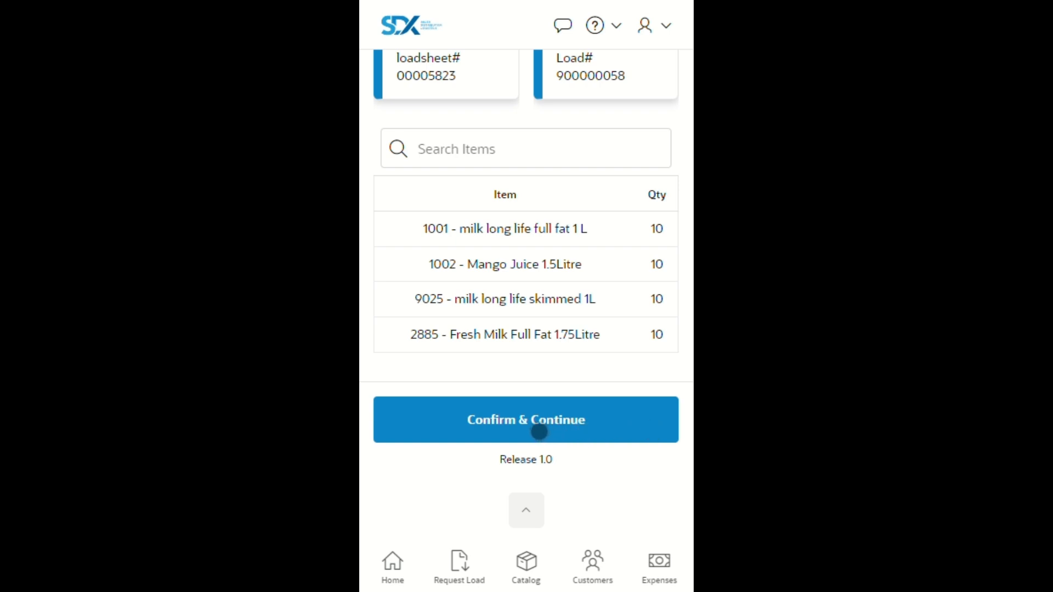
left_click(538, 432)
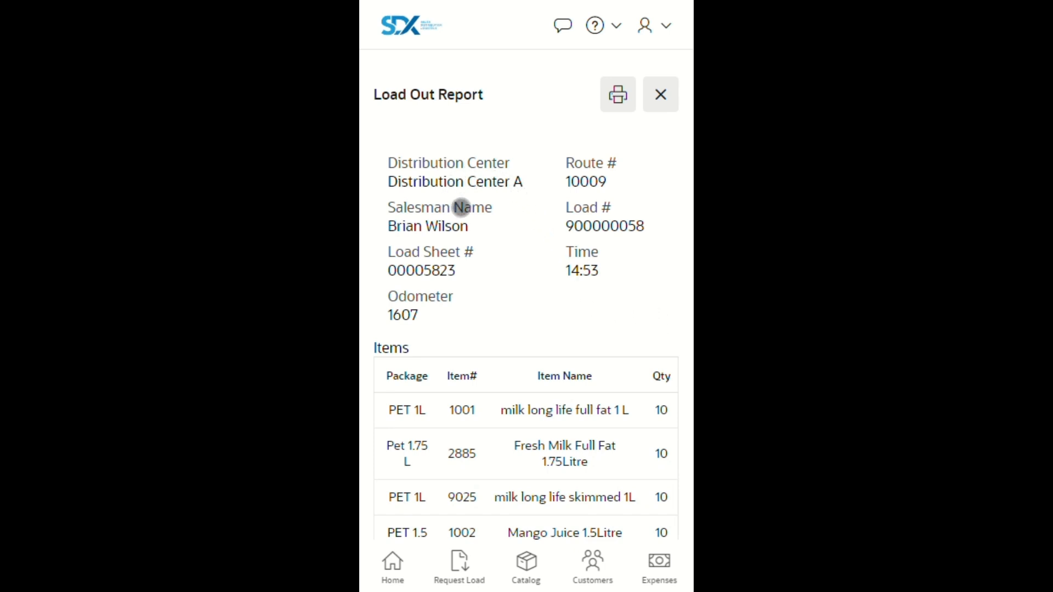
scroll(469, 241, "down", 2)
scroll(651, 480, "down", 6)
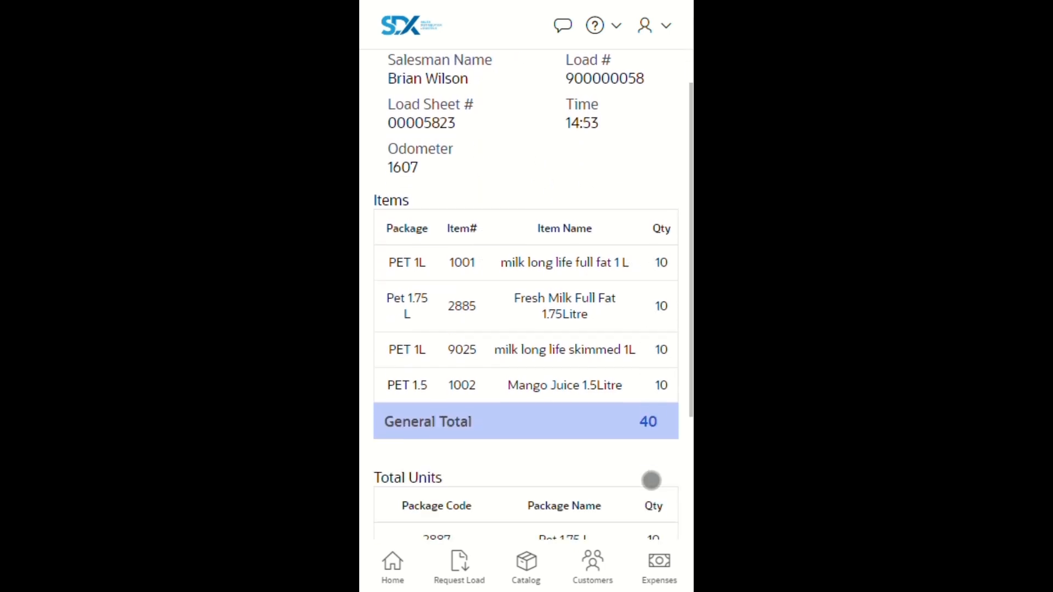
scroll(633, 372, "up", 8)
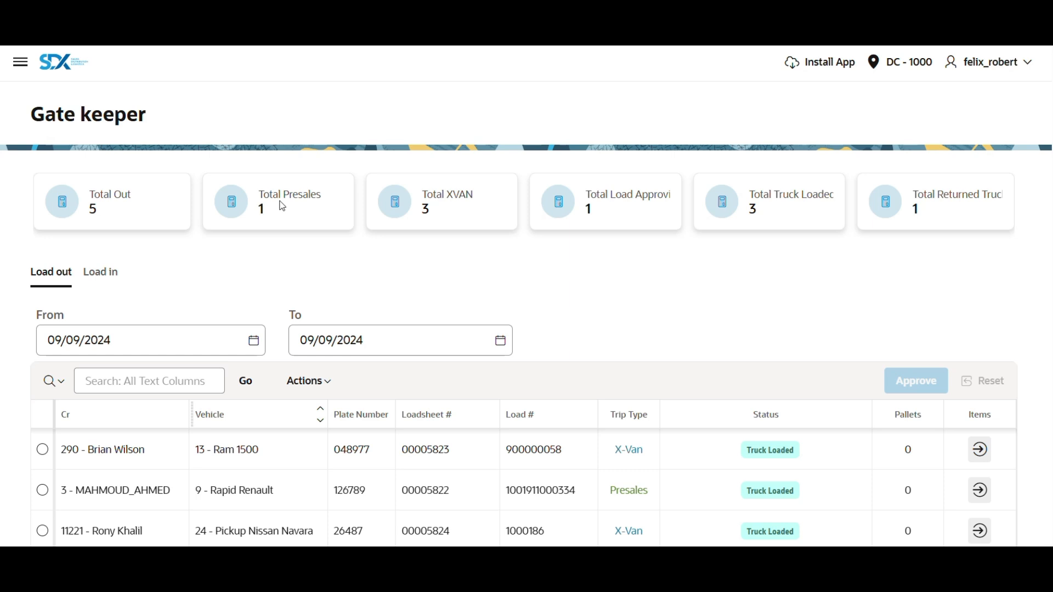
On the Gate keeper page, check the load-out items of the Ram 1500's load and approve that load.
scroll(167, 261, "down", 1)
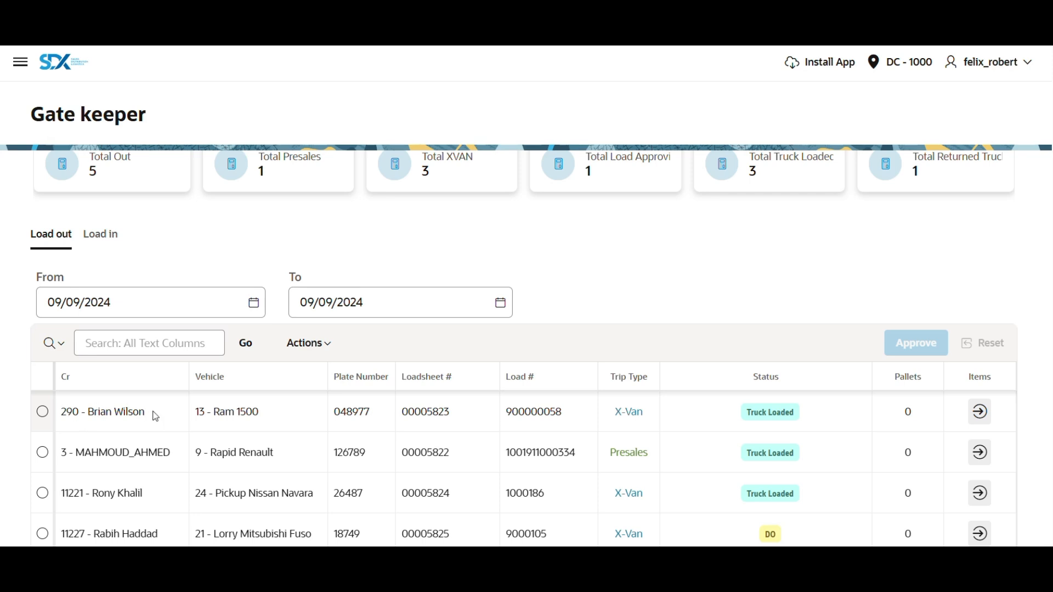
left_click(716, 418)
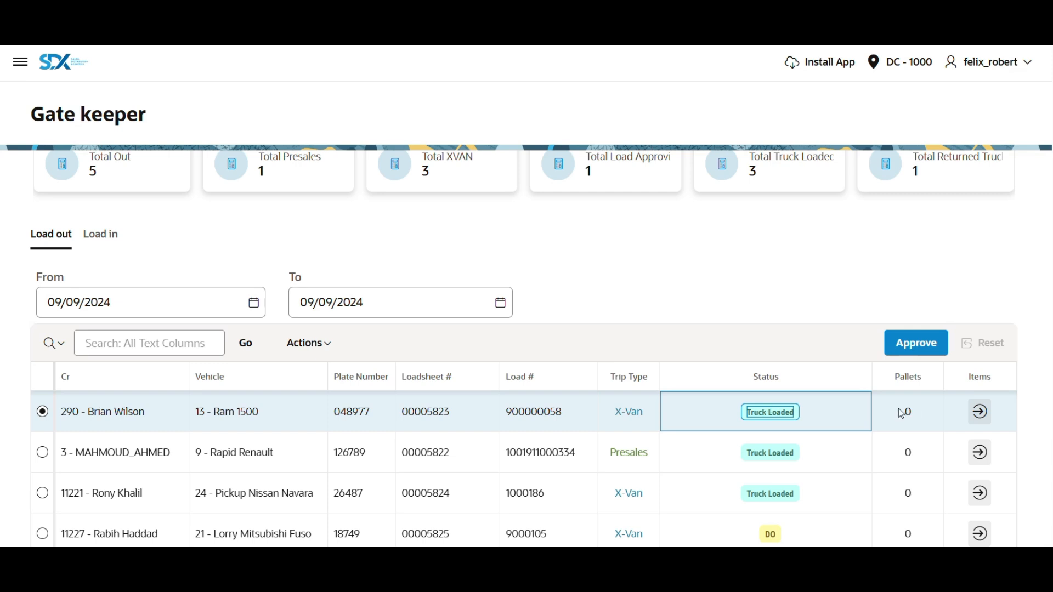
left_click(980, 412)
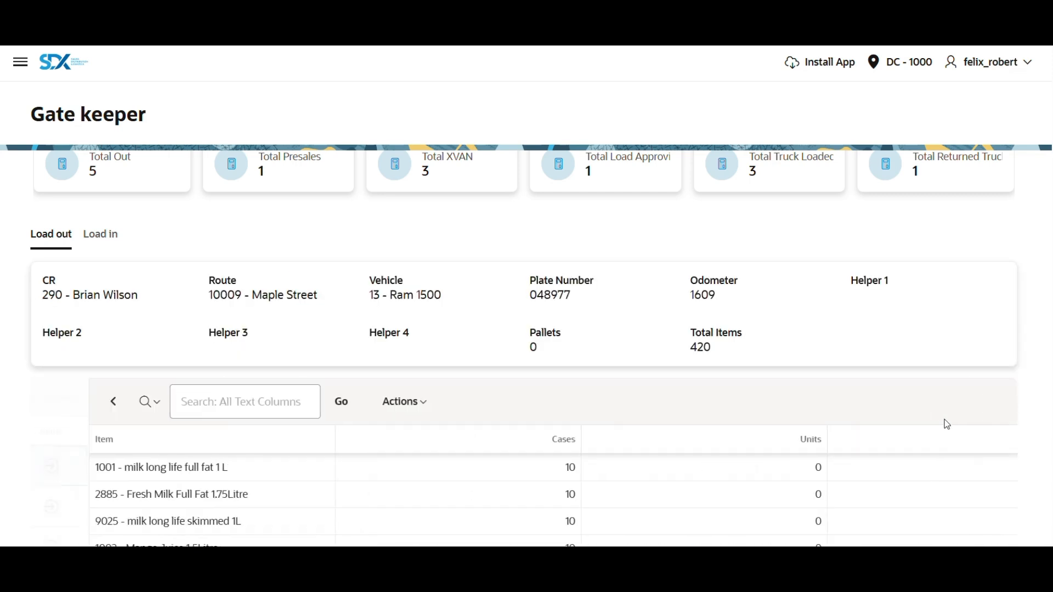
scroll(500, 420, "down", 1)
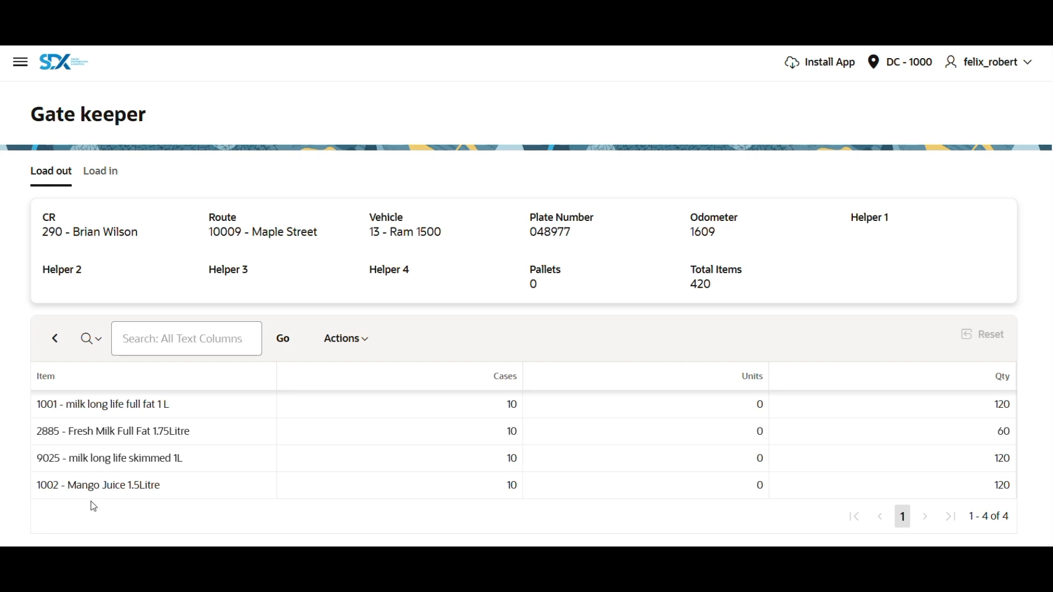
left_click(55, 337)
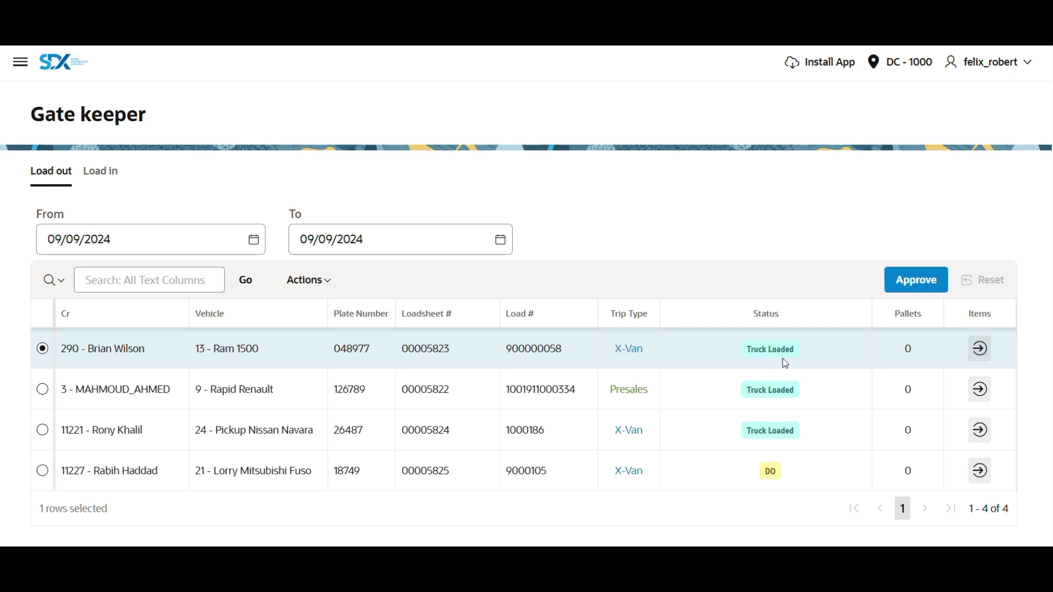
left_click(941, 291)
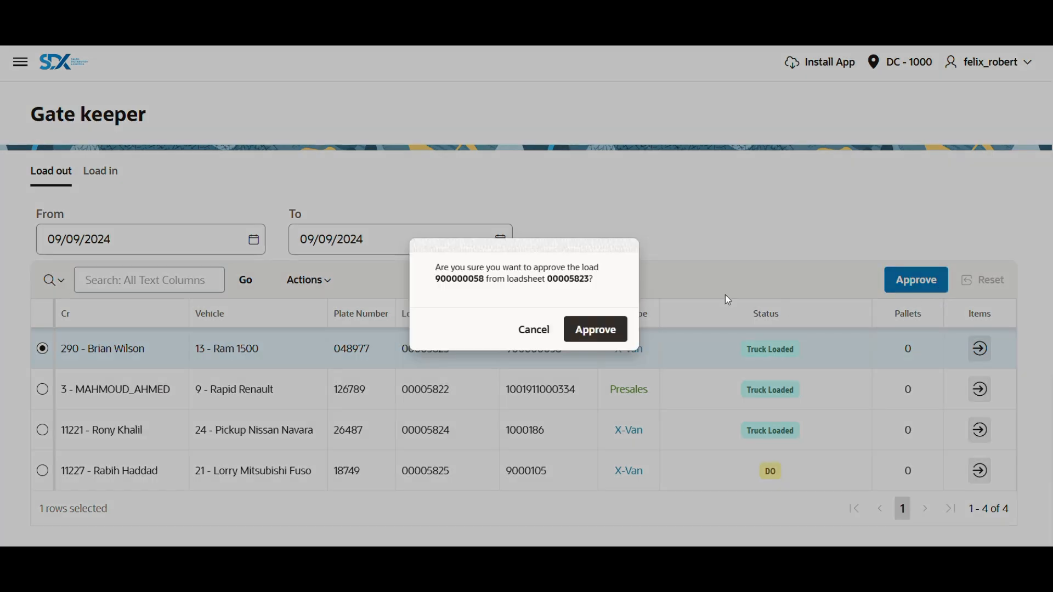
left_click(597, 330)
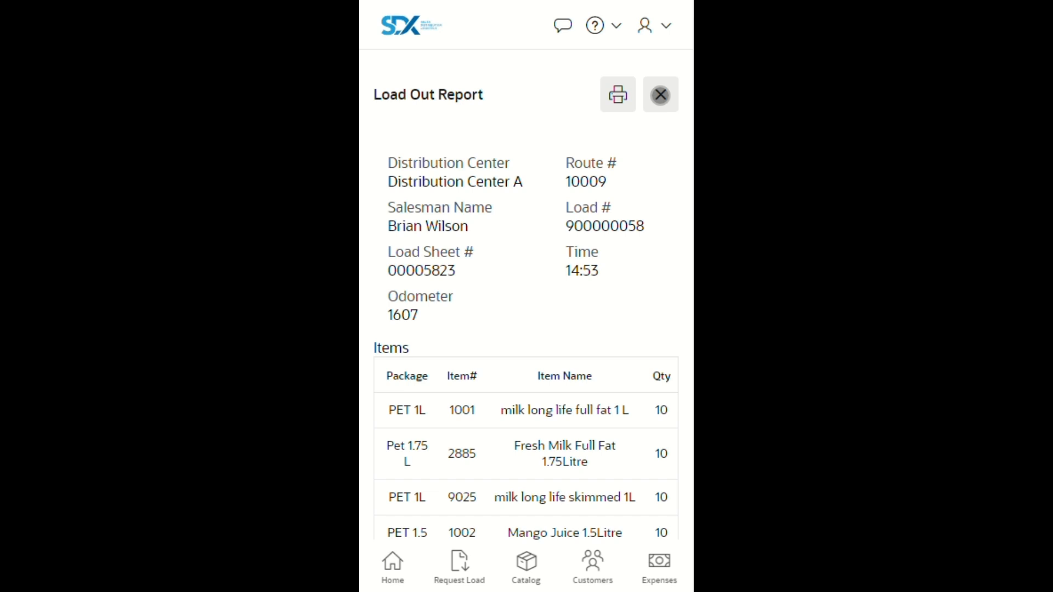
Back in the salesman's mobile app, close the Load Out Report to continue to Daily Operations.
left_click(660, 95)
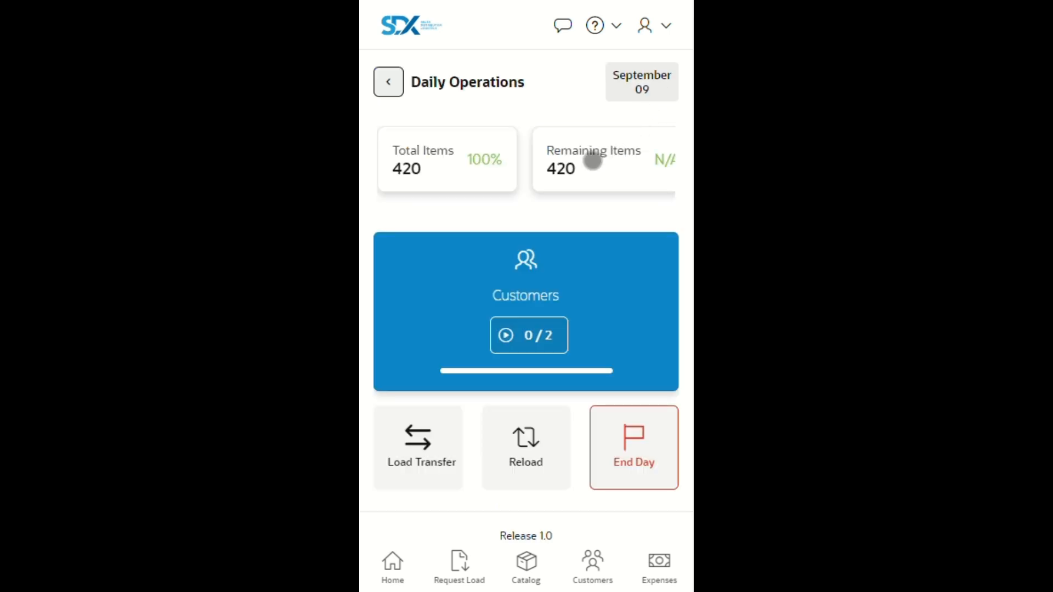